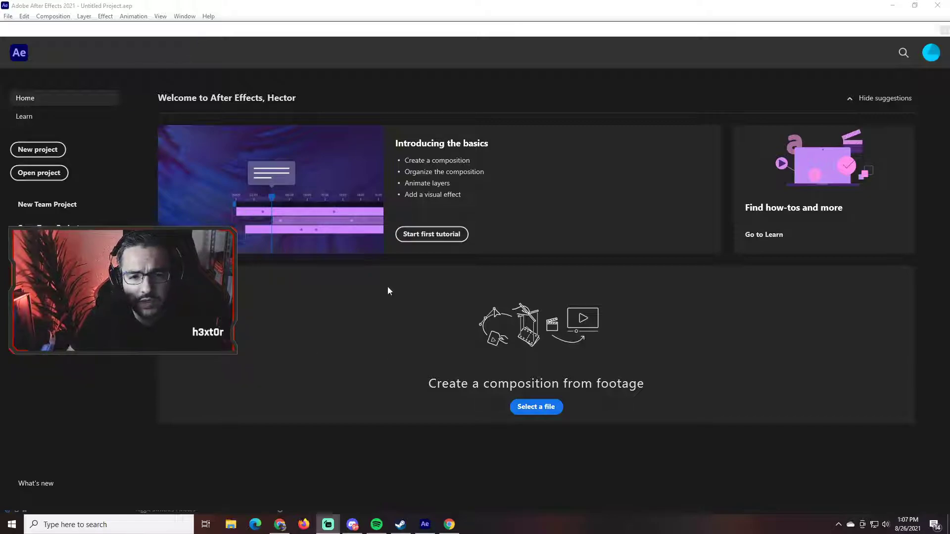
Step: Create a new project and begin saving it under a new name
left_click(49, 151)
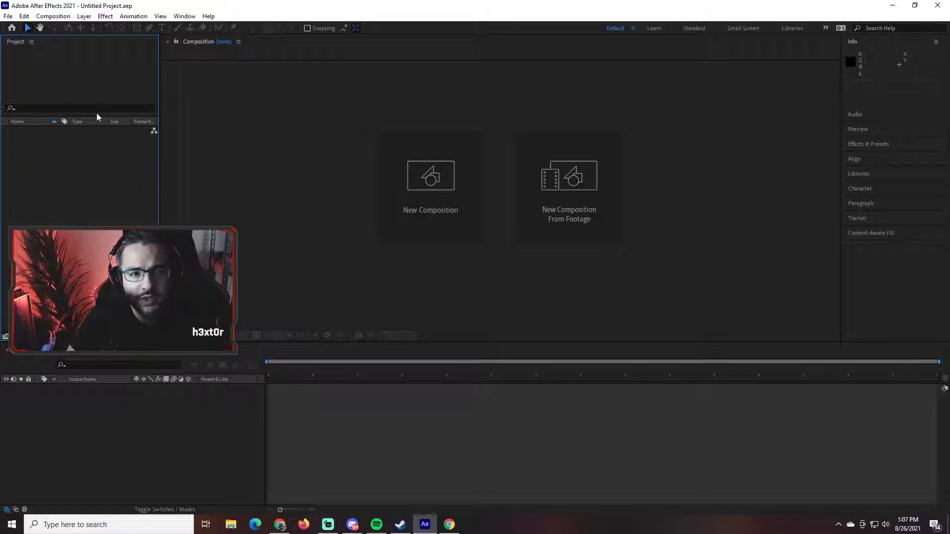
left_click(8, 16)
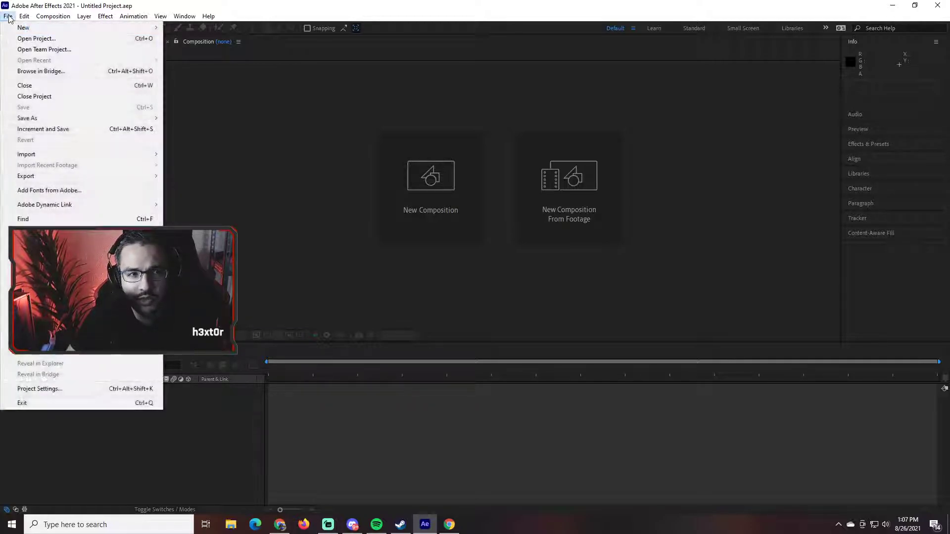
mouse_move(48, 118)
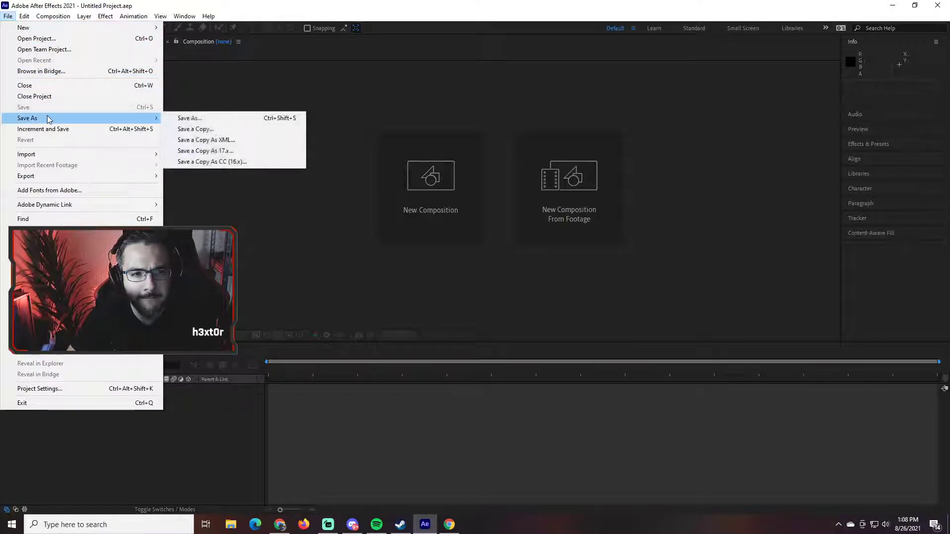
left_click(192, 121)
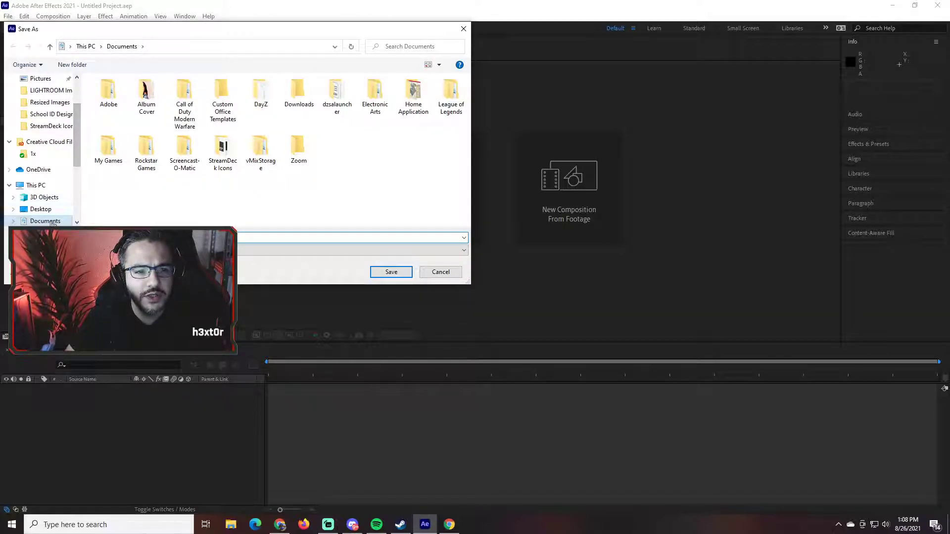
Step: Create a folder named Your Name in Documents while saving the project
left_click(74, 65)
type("Test")
key("BackSpace")
key("BackSpace")
key("BackSpace")
key("BackSpace")
type("Your Name")
key("Return")
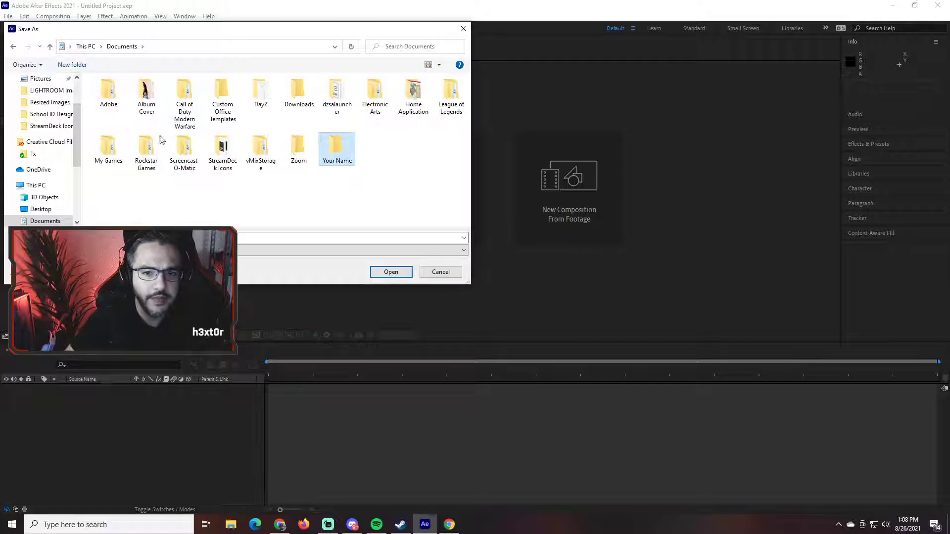
Step: Create a Lesson 01 folder inside Your Name and save the project in it as Making a House
double_click(333, 149)
left_click(72, 64)
type("Lesson 01")
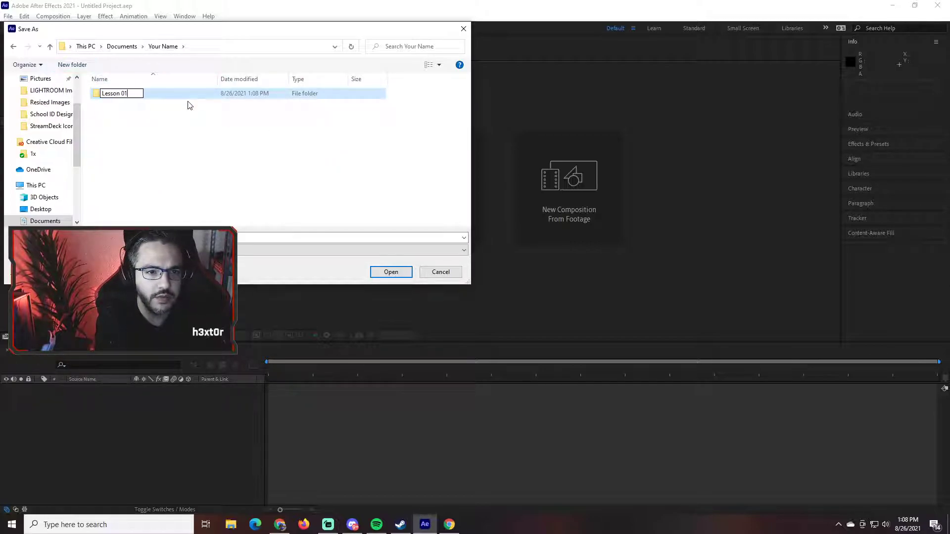
left_click(127, 124)
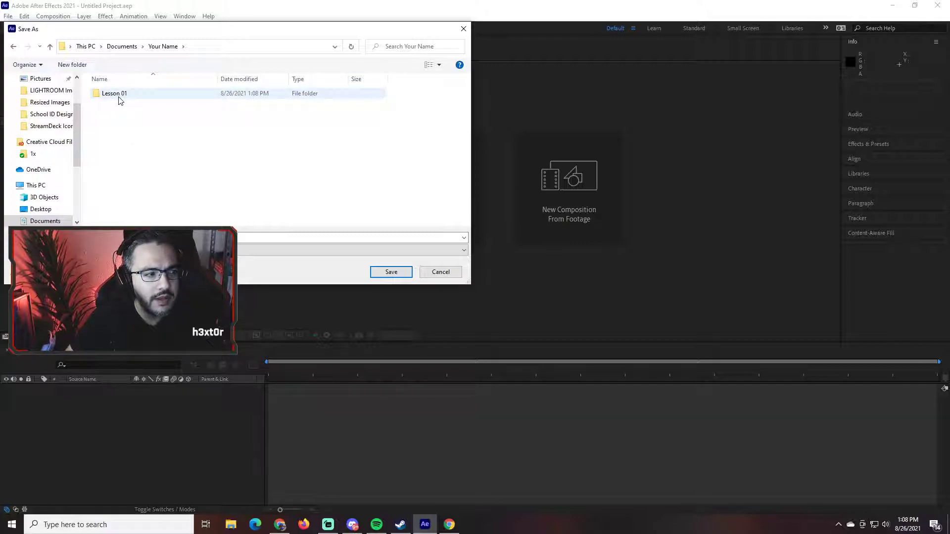
double_click(119, 96)
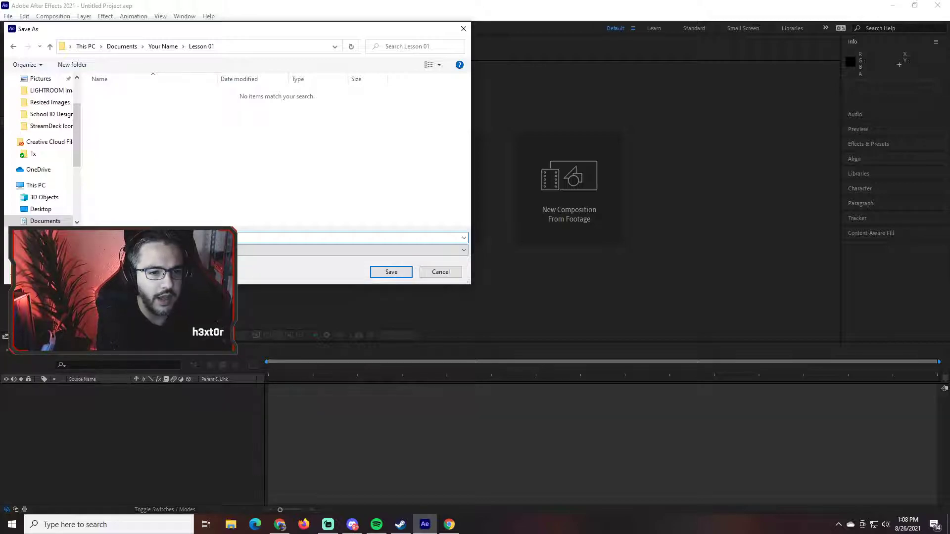
left_click(391, 271)
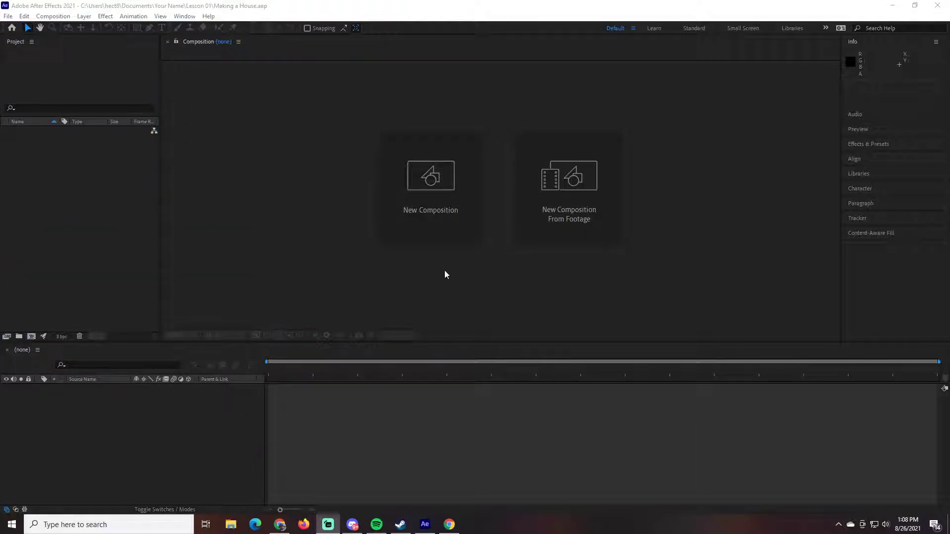
Step: Create a composition named Making a House with the HDTV 1080 29.97 preset
left_click(404, 207)
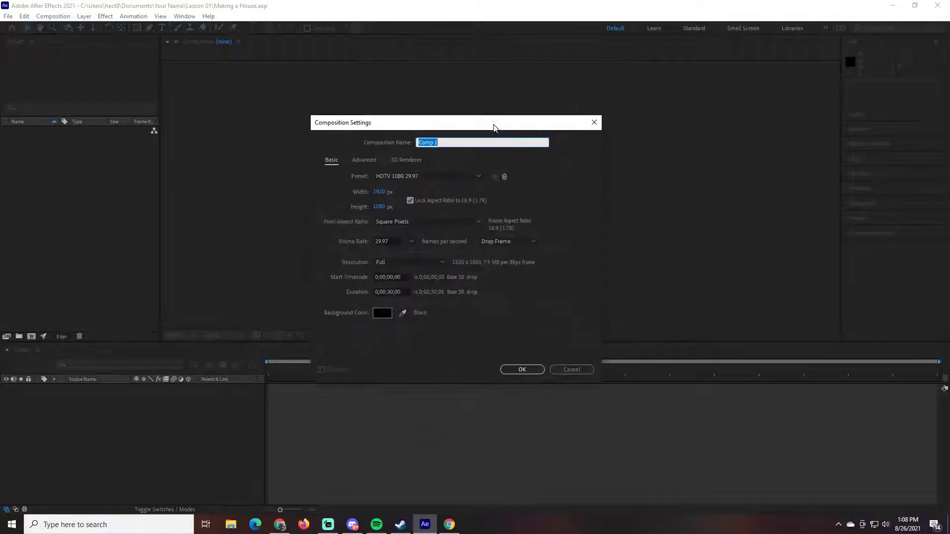
left_click(422, 170)
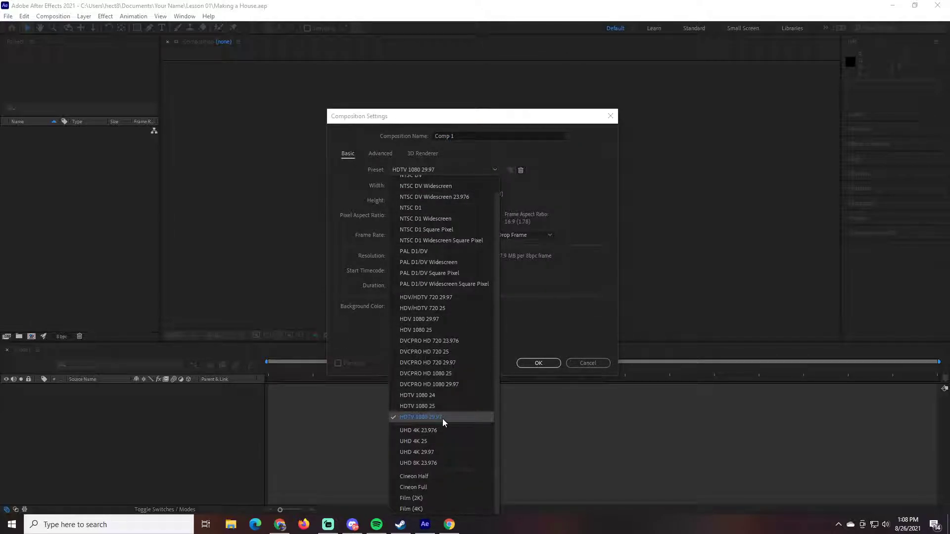
left_click(458, 418)
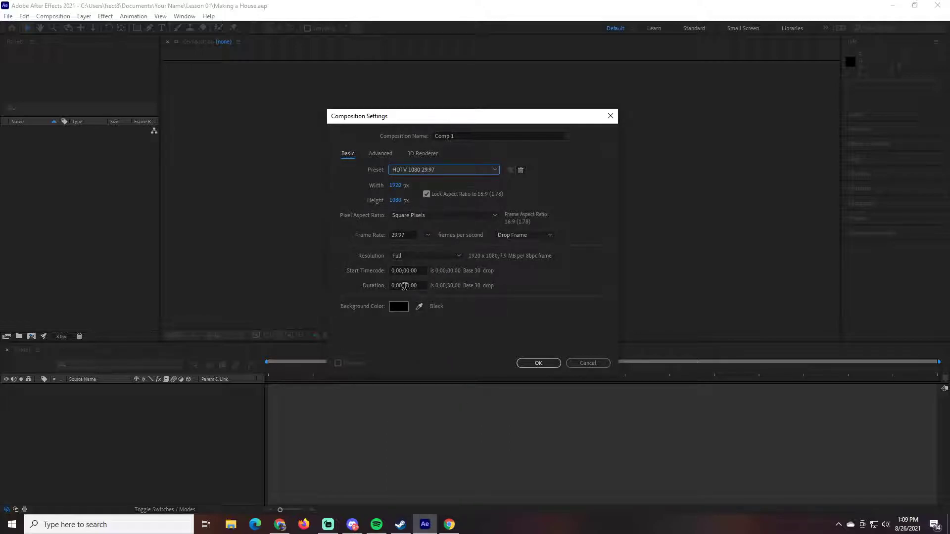
left_click(405, 286)
left_click(461, 138)
left_click_drag(461, 137, 423, 141)
type("Making a House")
key("Return")
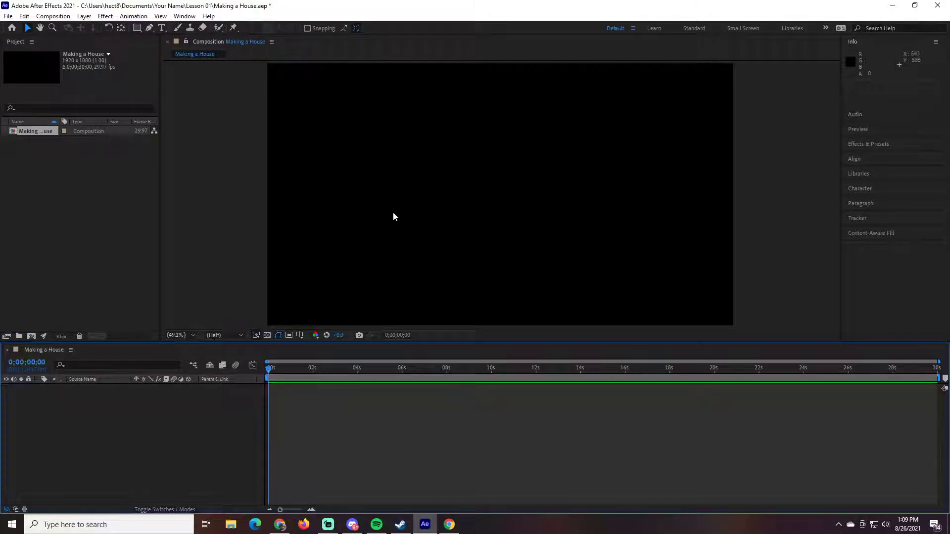
Step: Widen the Name column of the project's item list to fit the full composition name
right_click(32, 352)
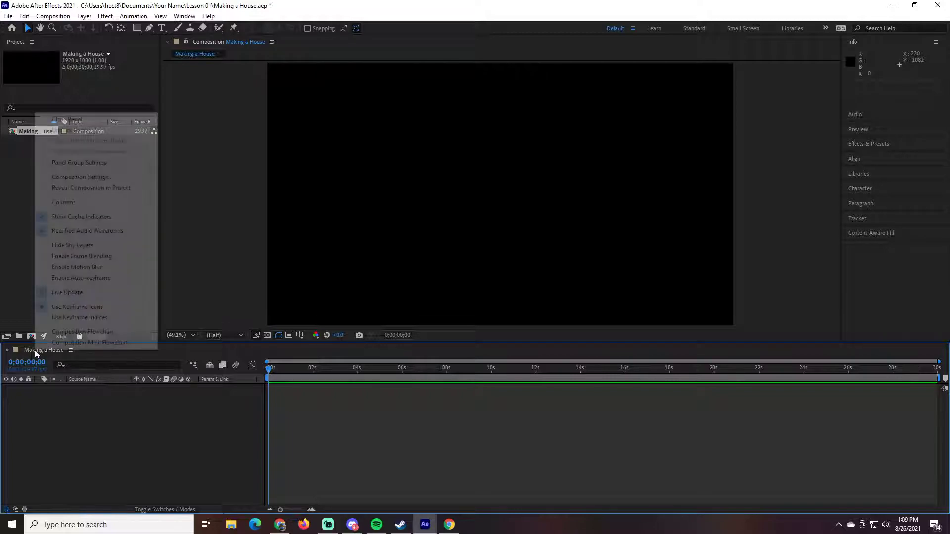
left_click(30, 355)
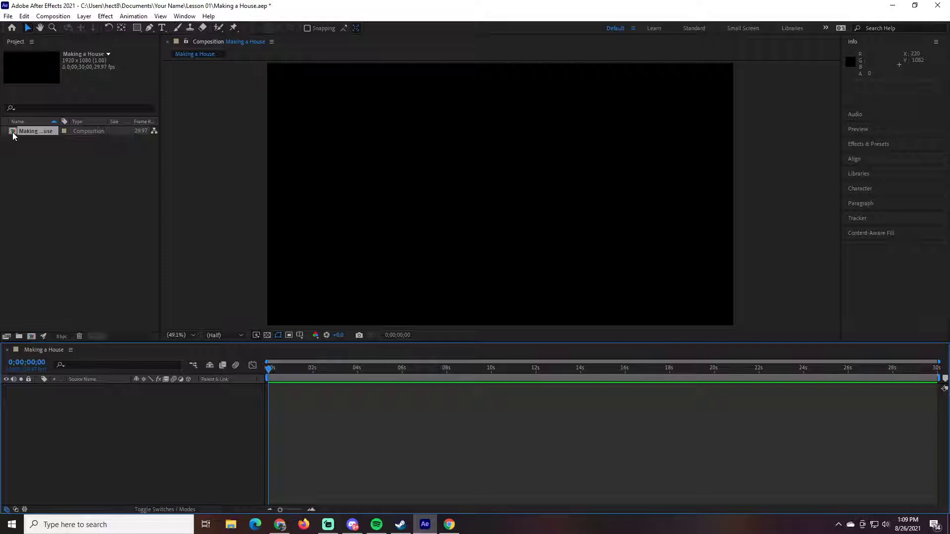
mouse_move(59, 122)
left_mouse_down()
mouse_move(92, 123)
mouse_move(76, 128)
left_mouse_up()
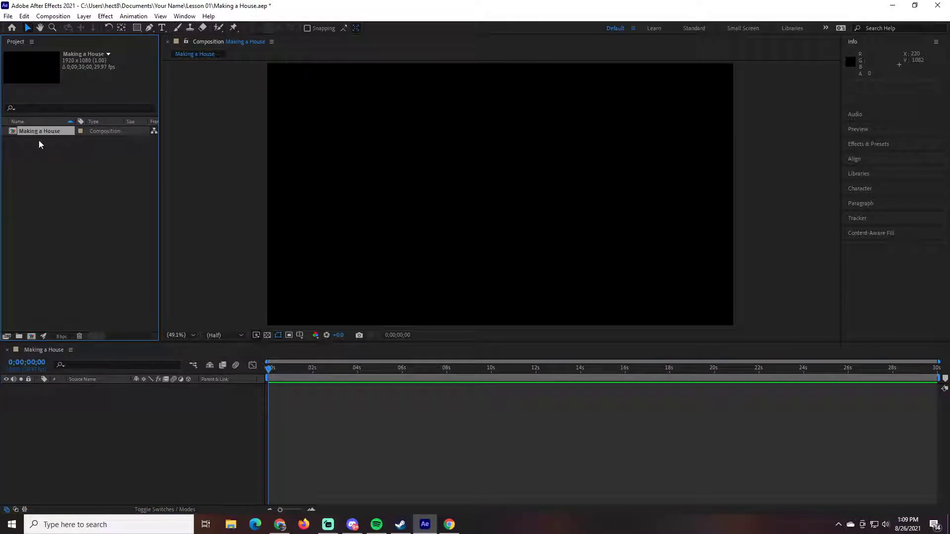
Step: Add a light cyan solid layer (5CDEFF) named Background Sky to the composition
left_click(123, 414)
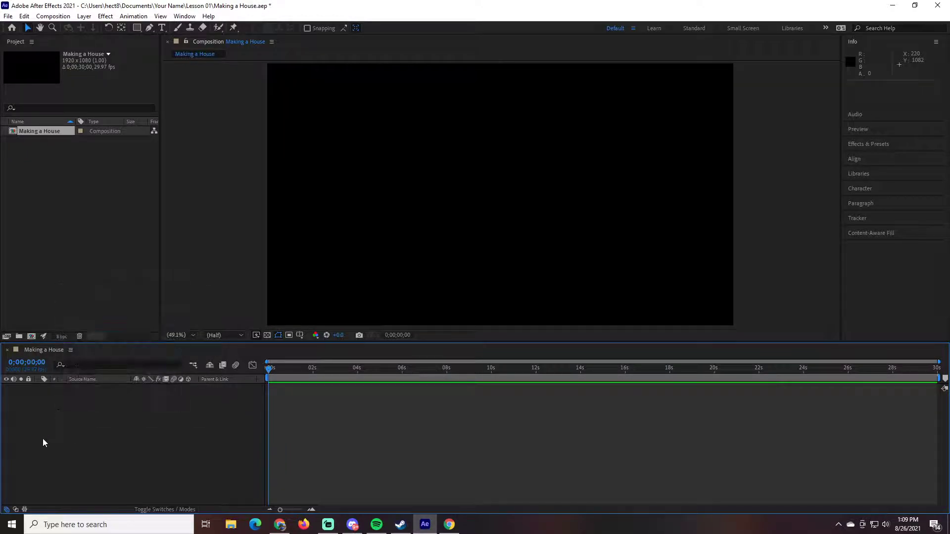
right_click(129, 422)
mouse_move(171, 303)
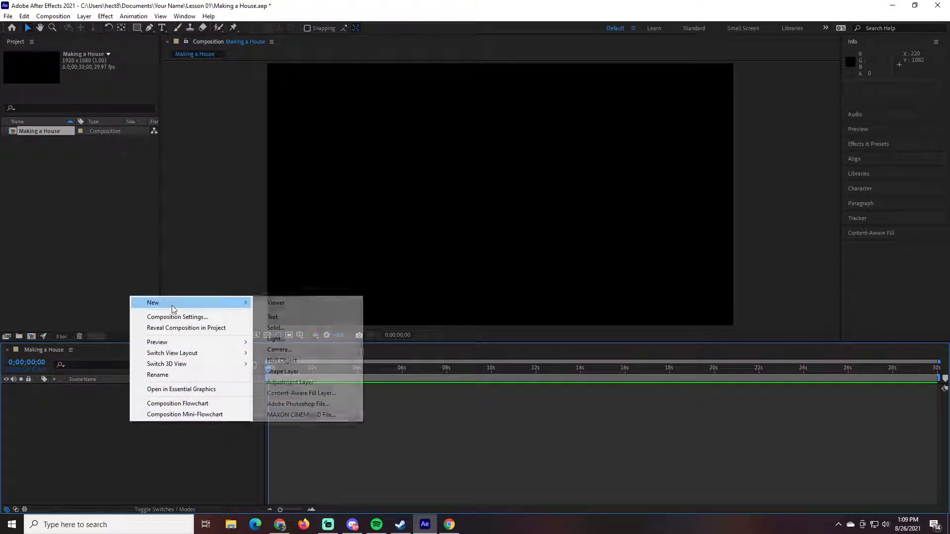
left_click(285, 328)
left_click(469, 321)
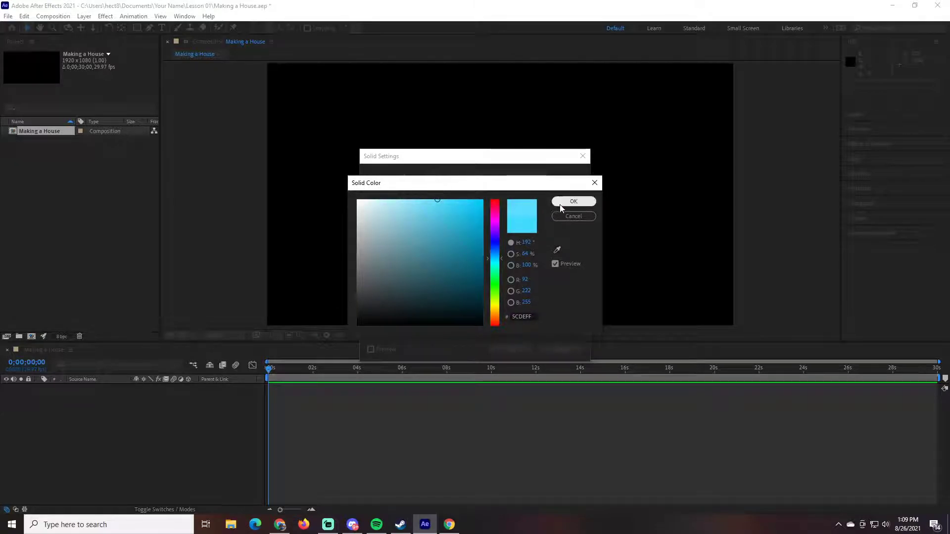
left_click(574, 201)
left_click(490, 173)
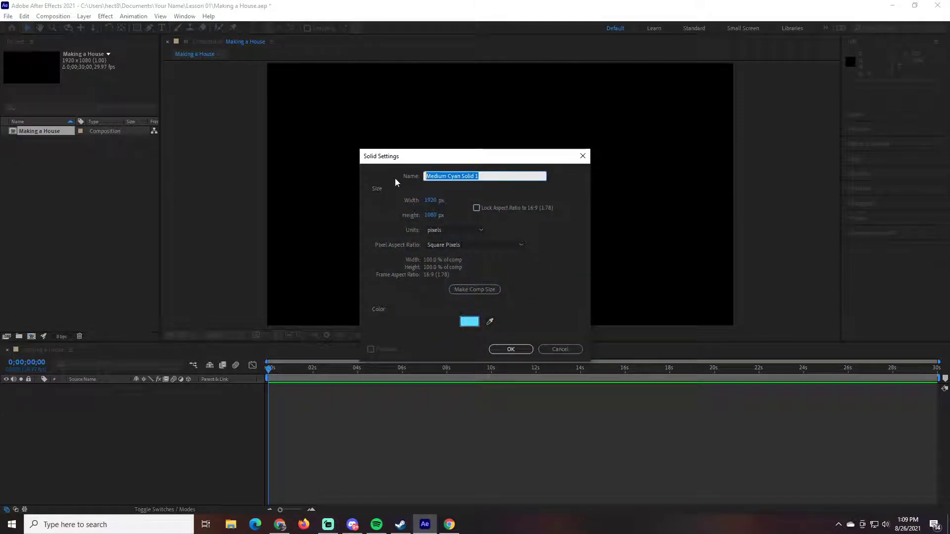
type("Background S")
left_click(509, 350)
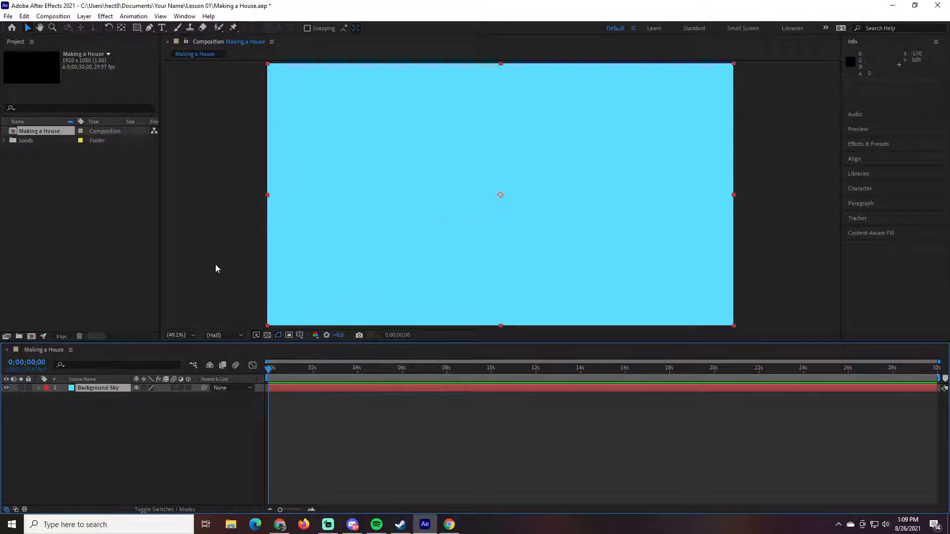
Step: Try drawing a wide rectangle across the lower part of the frame while the Background Sky layer is selected
left_click(137, 28)
left_click_drag(237, 241, 768, 278)
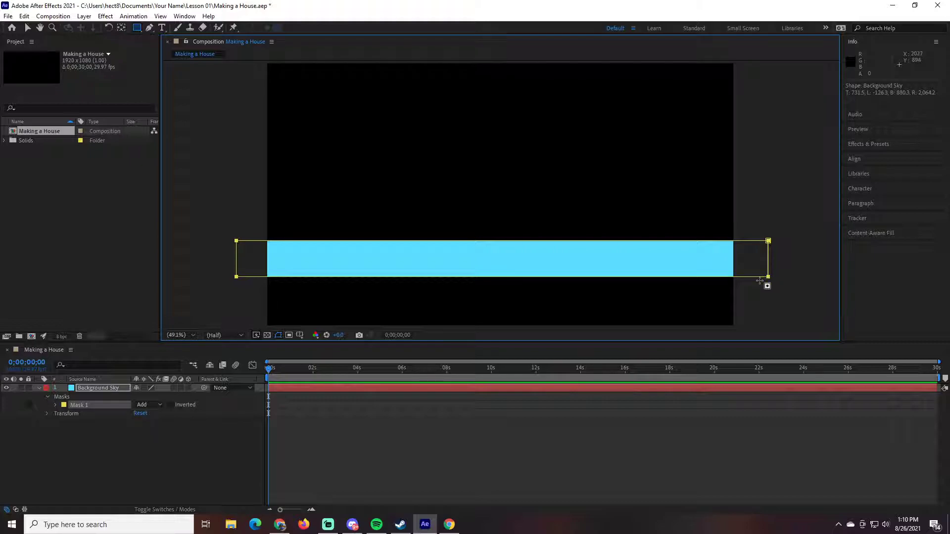
key("ctrl+z")
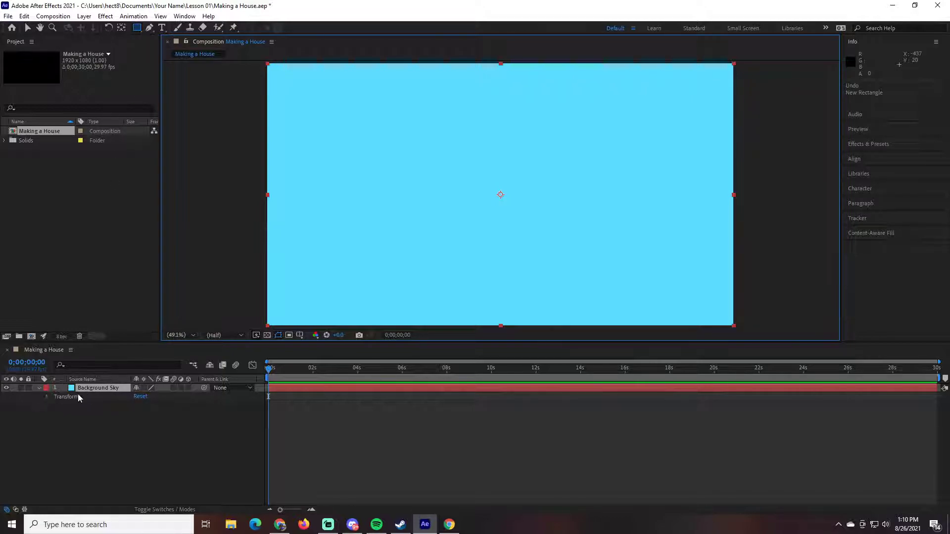
left_click(38, 388)
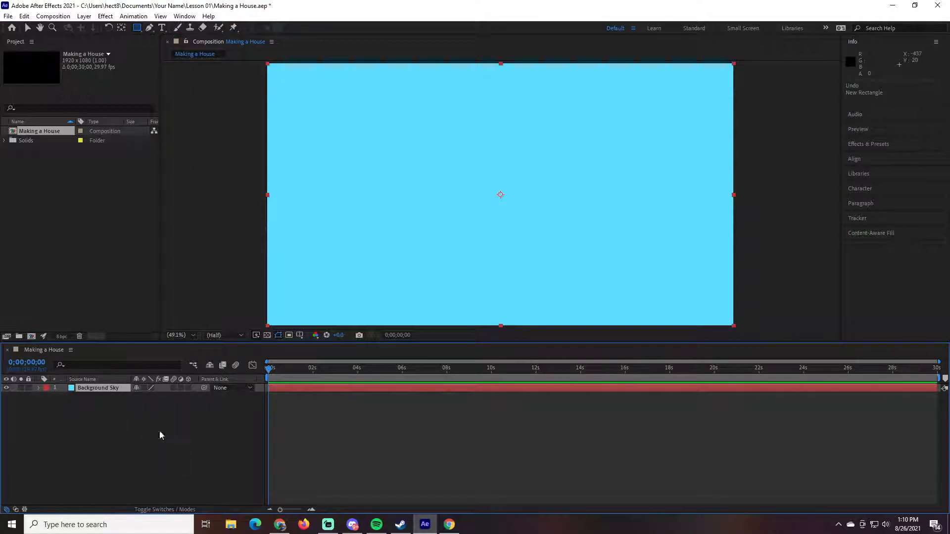
left_click(359, 455)
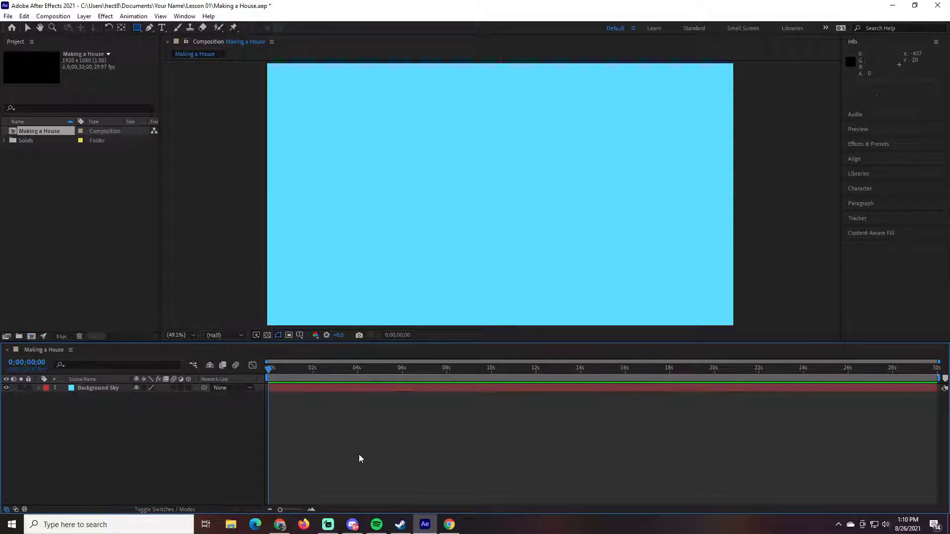
left_click(97, 388)
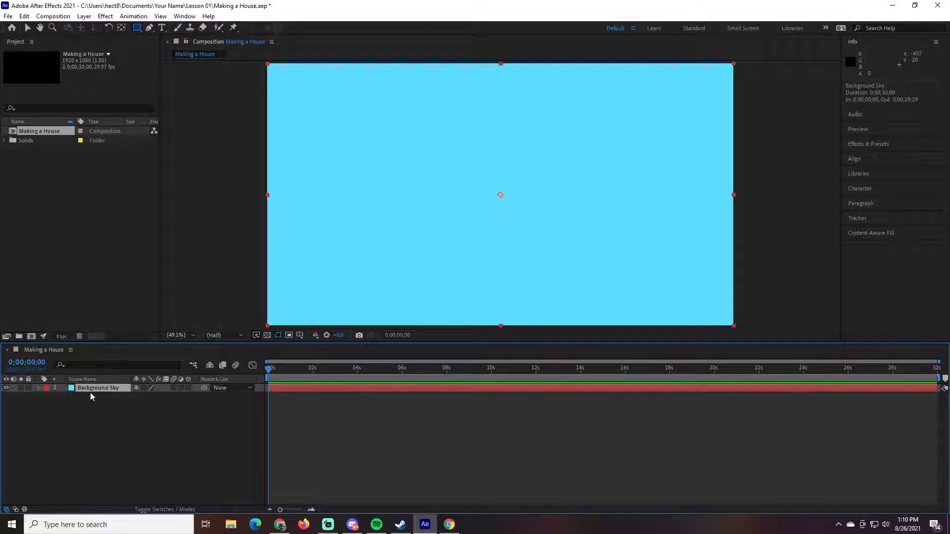
Step: Deselect the Background Sky layer and set the Rectangle tool's fill color to green 2FB500
left_click(143, 437)
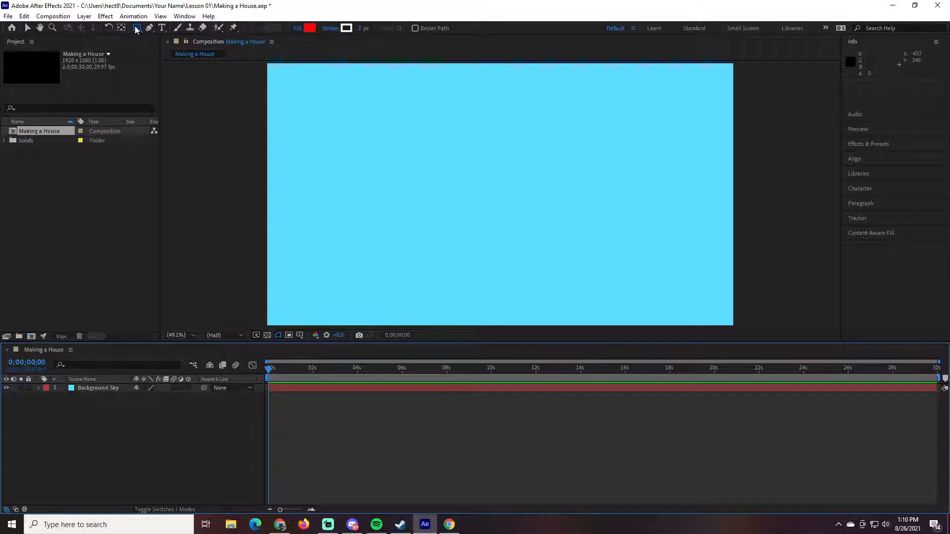
left_click(309, 28)
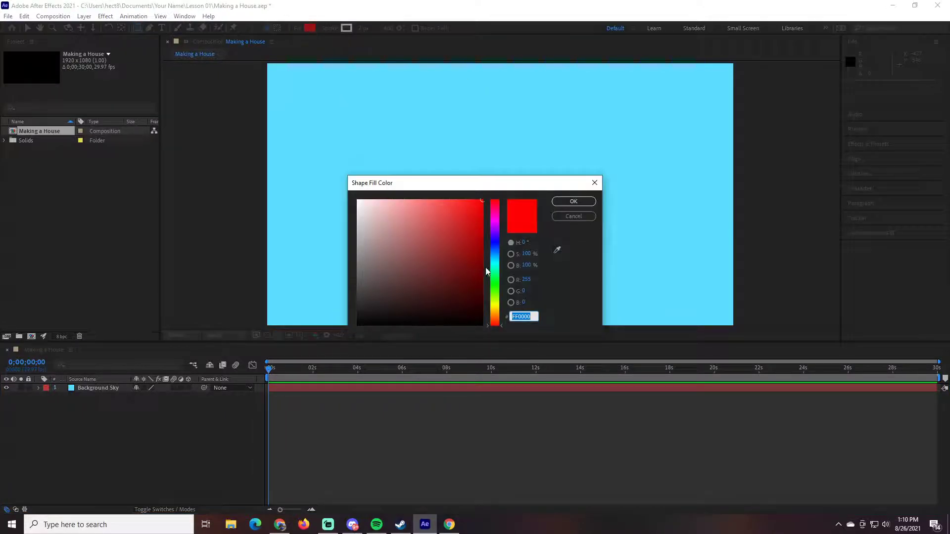
left_click(573, 216)
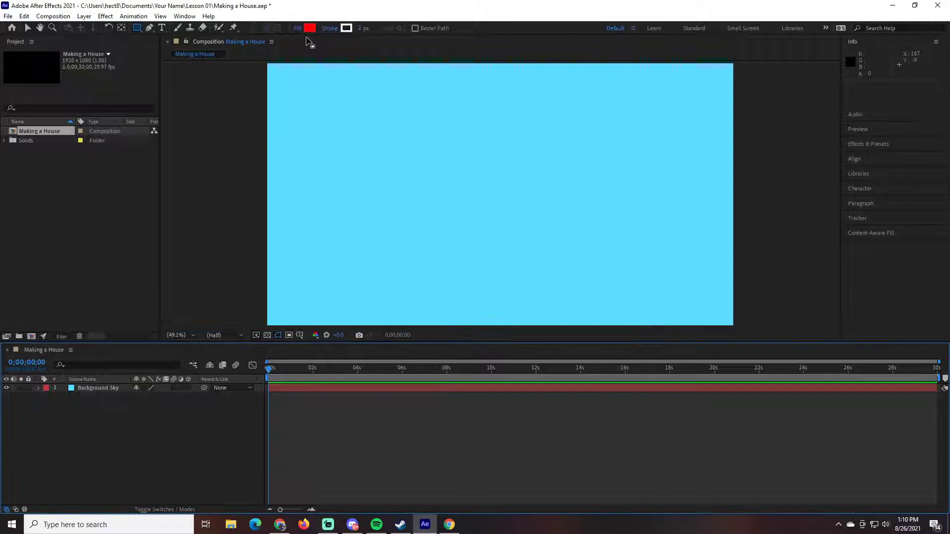
left_click(308, 29)
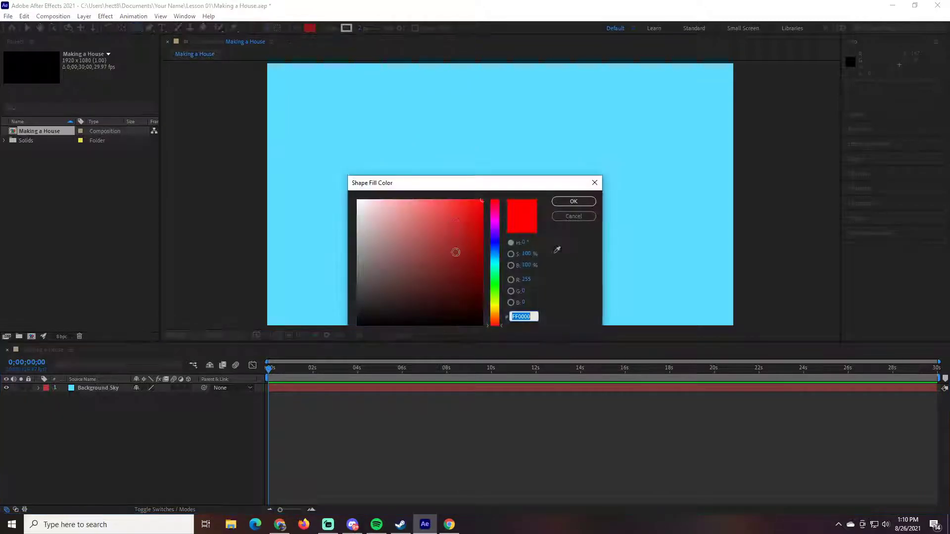
left_click(496, 289)
left_click(468, 280)
left_click(483, 206)
left_click(483, 232)
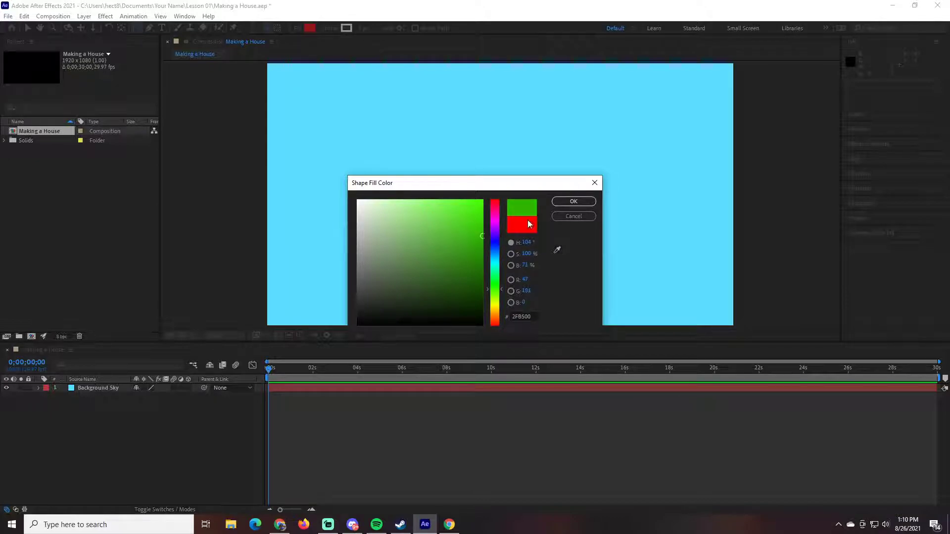
left_click(573, 203)
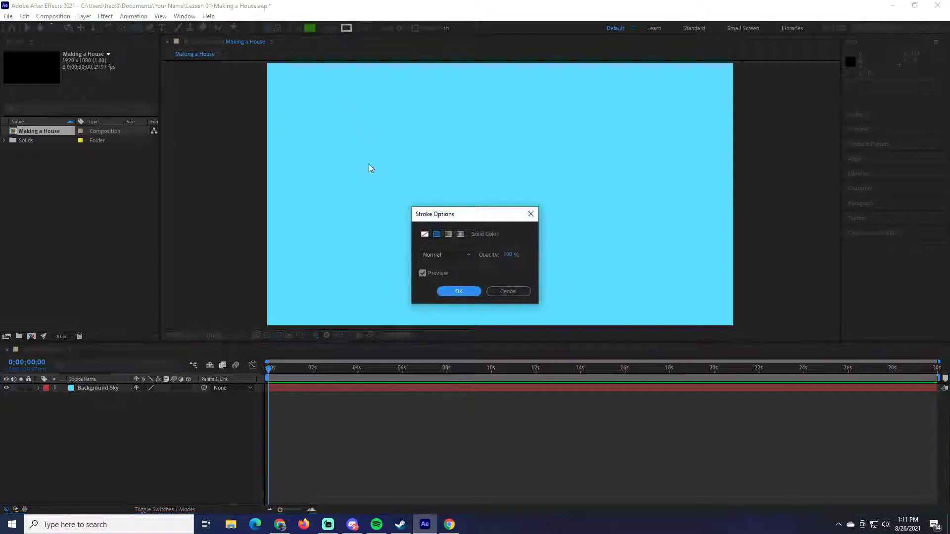
Step: Set the shape stroke to None and draw a green ground rectangle about 1993 by 332 px across the bottom of the frame
left_click(424, 236)
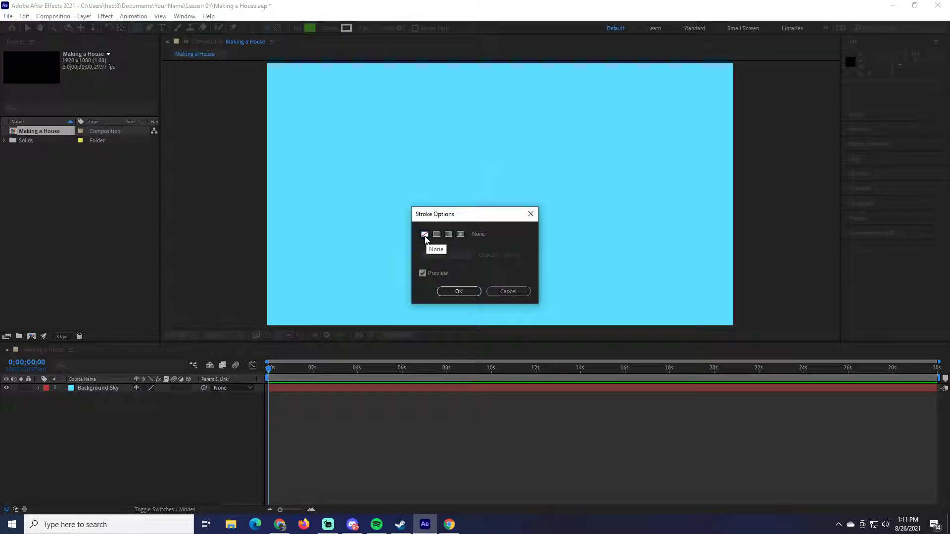
left_click(440, 291)
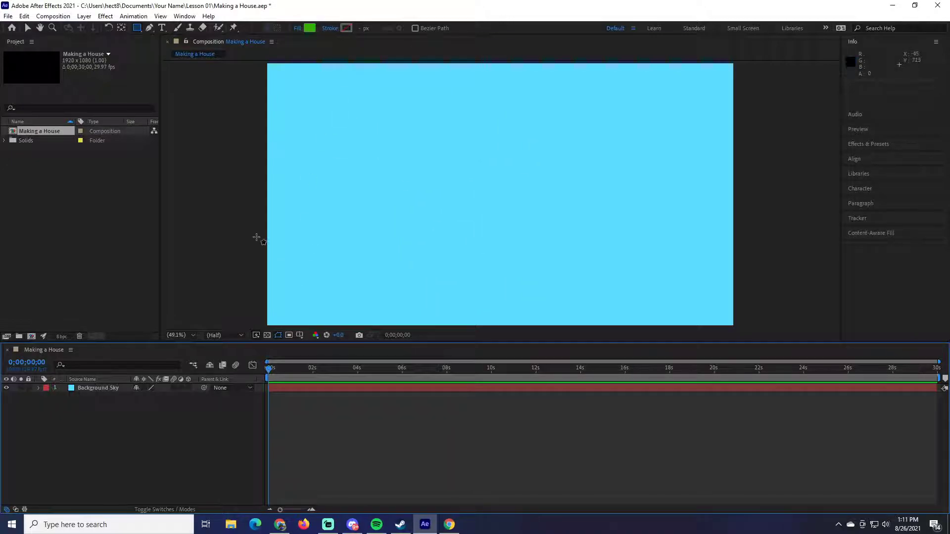
mouse_move(258, 248)
left_mouse_down()
mouse_move(473, 280)
mouse_move(705, 298)
mouse_move(742, 328)
left_mouse_up()
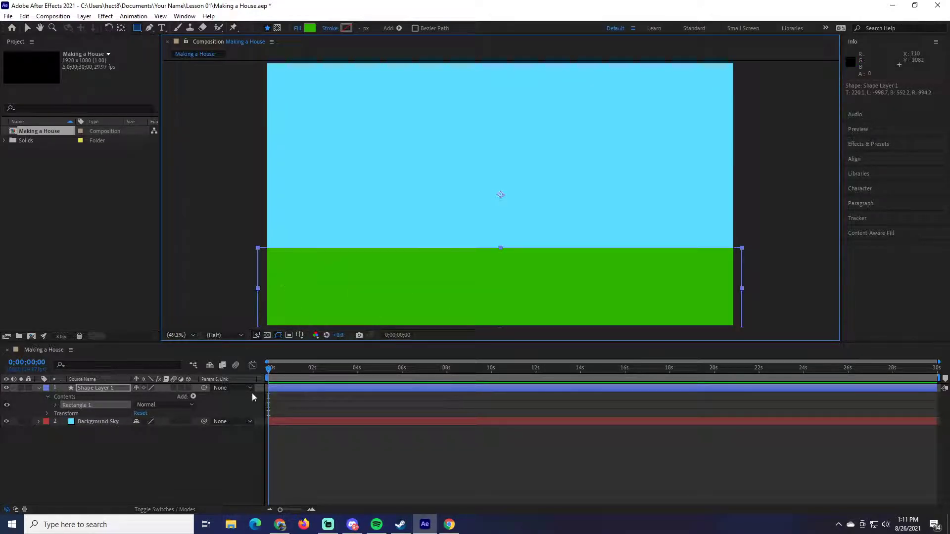
Step: With no layer selected, set the shape fill to blue 113FA8 and draw a wall about 267 by 275 px across the horizon, right of center
left_click(39, 388)
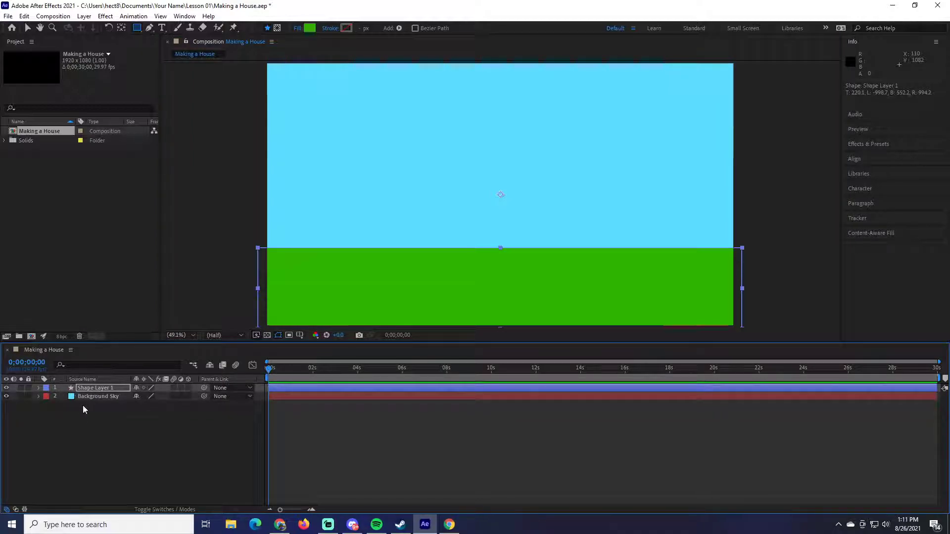
left_click(90, 432)
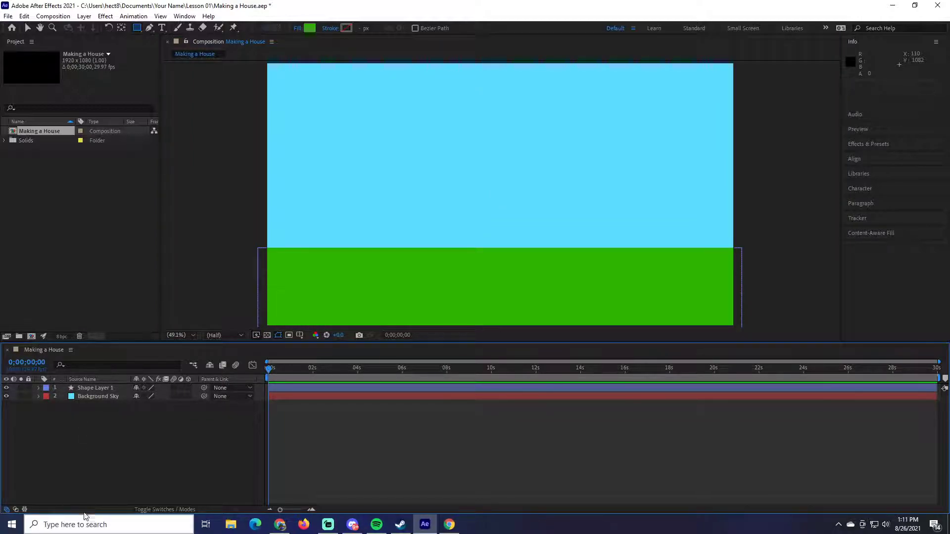
left_click(138, 29)
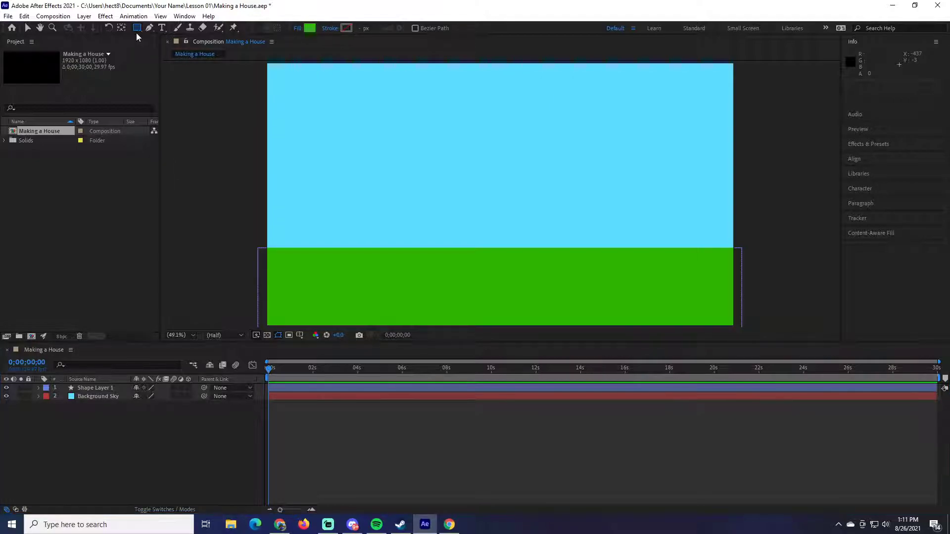
left_click(310, 28)
left_click_drag(501, 304, 503, 249)
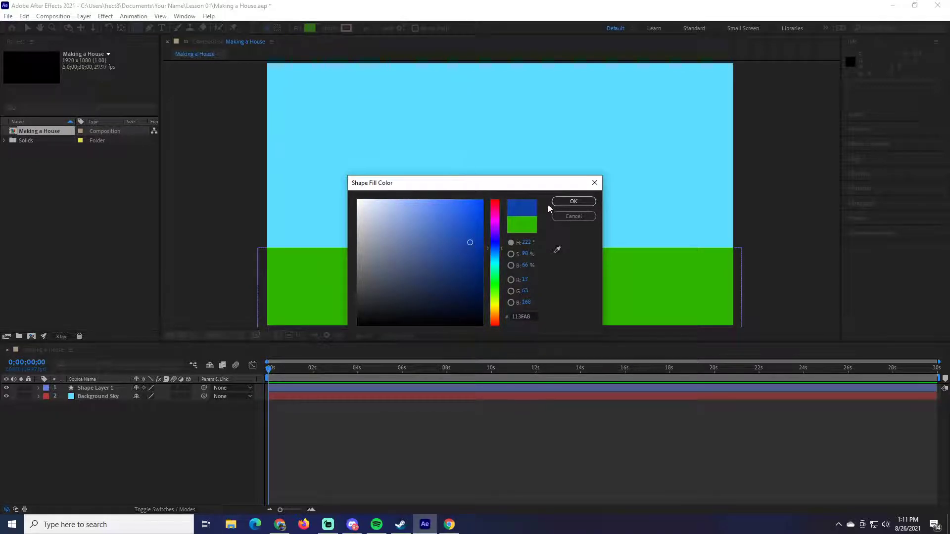
left_click(574, 201)
left_click_drag(530, 266, 595, 200)
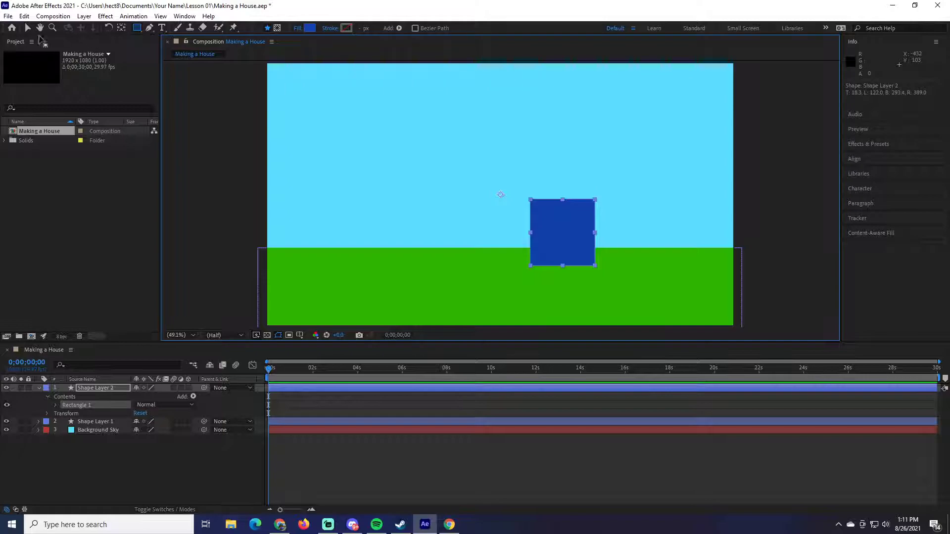
Step: Add a second blue wall rectangle about 513 by 275 px on its own layer, adjoining the first wall's right edge, and collapse both layers
left_click(103, 459)
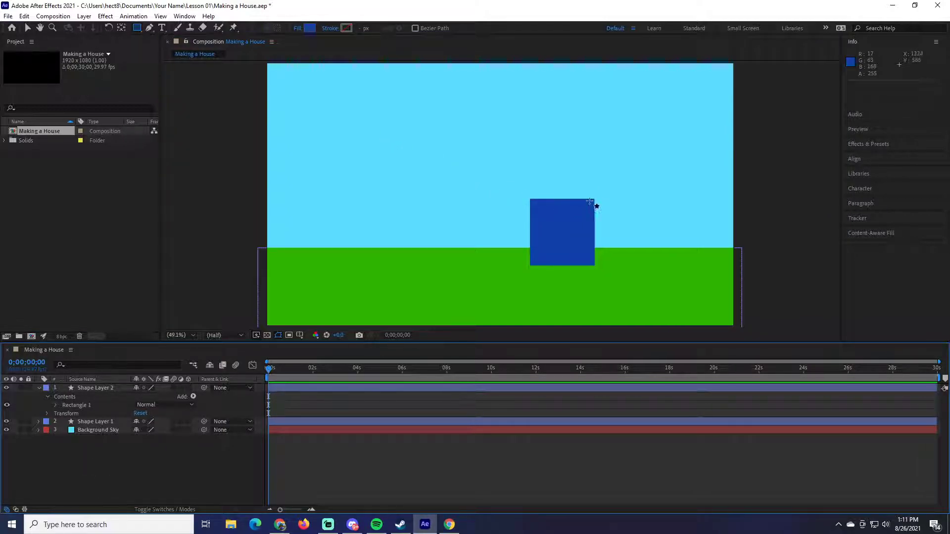
left_click_drag(594, 199, 717, 266)
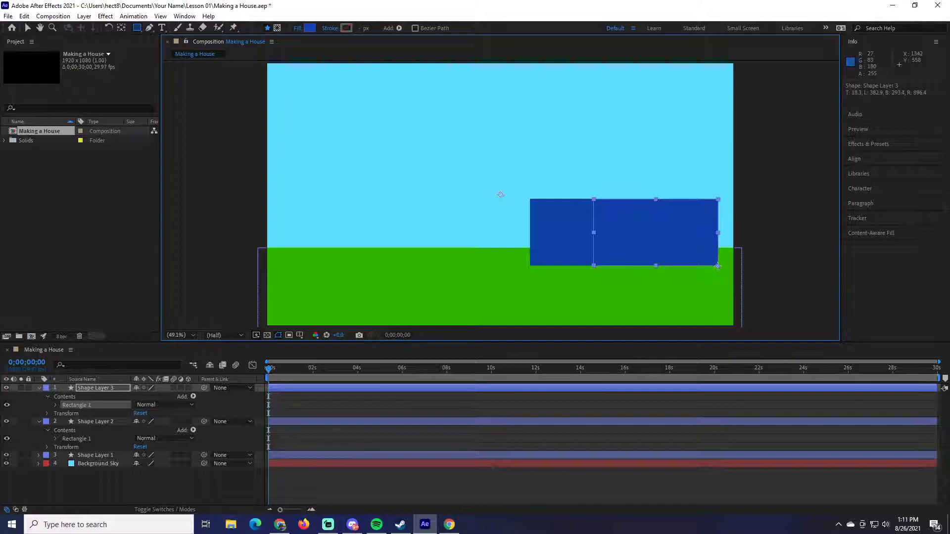
left_click(163, 485)
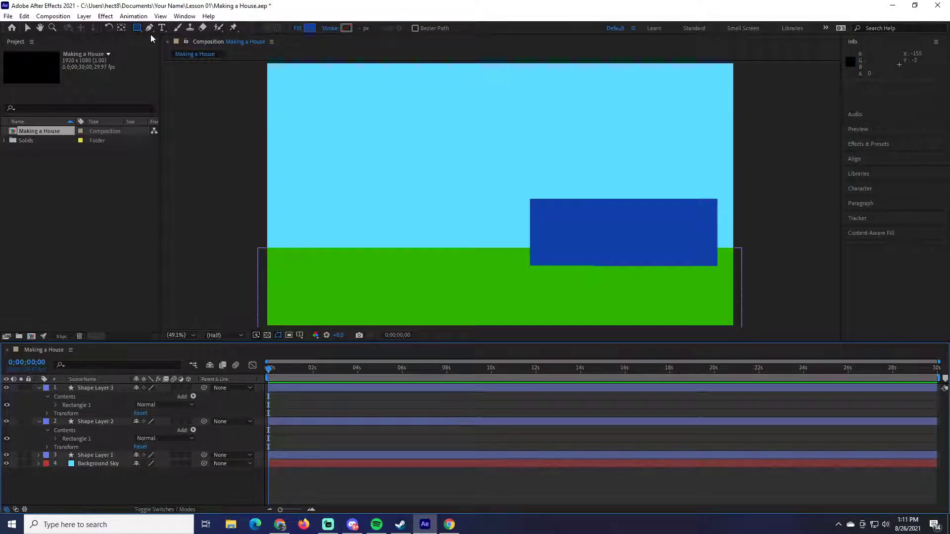
left_click(39, 388)
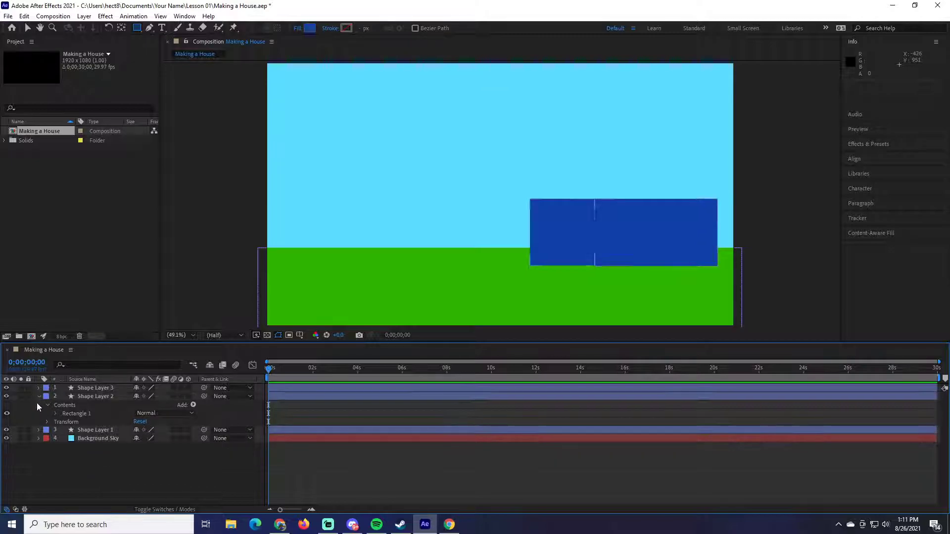
left_click(39, 397)
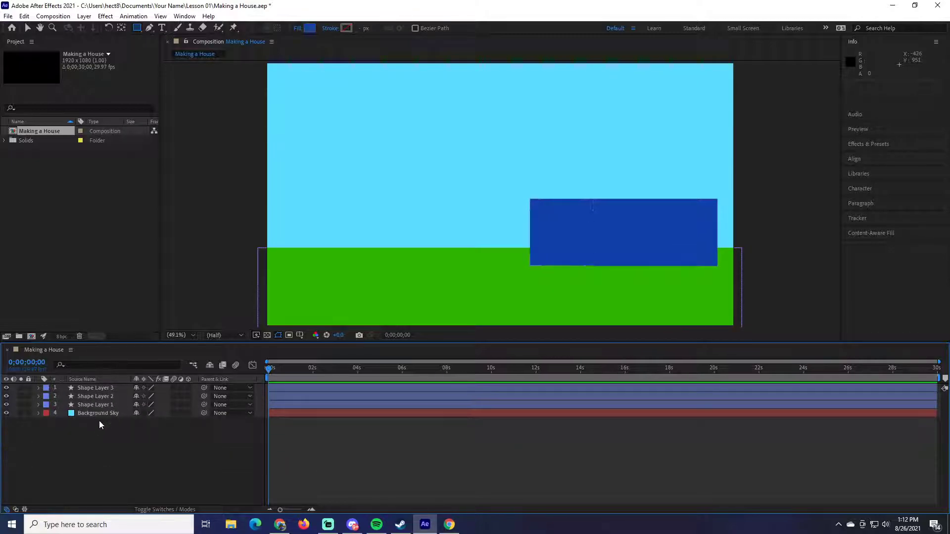
Step: Change the shape fill to gray and draw a garage door about 324 by 179 px at the base of the wider wall
left_click(309, 28)
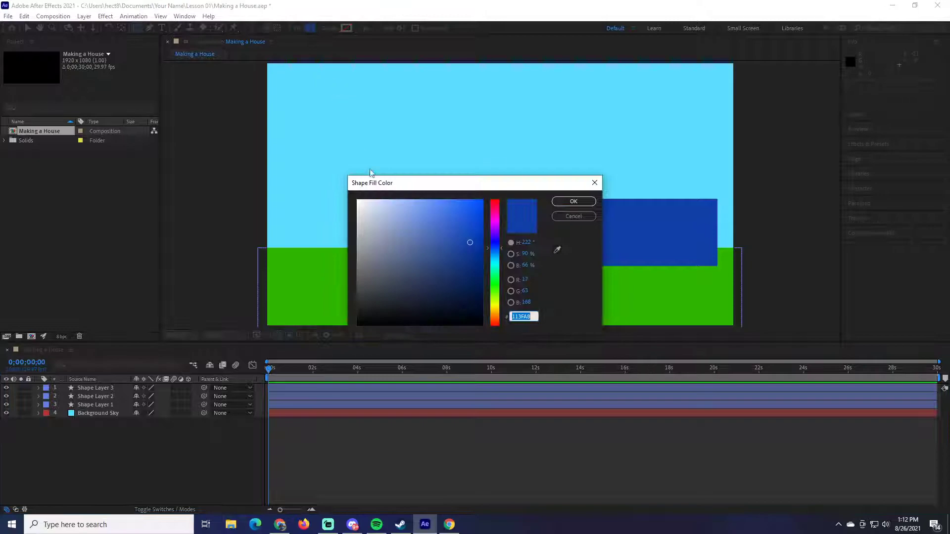
left_click(573, 201)
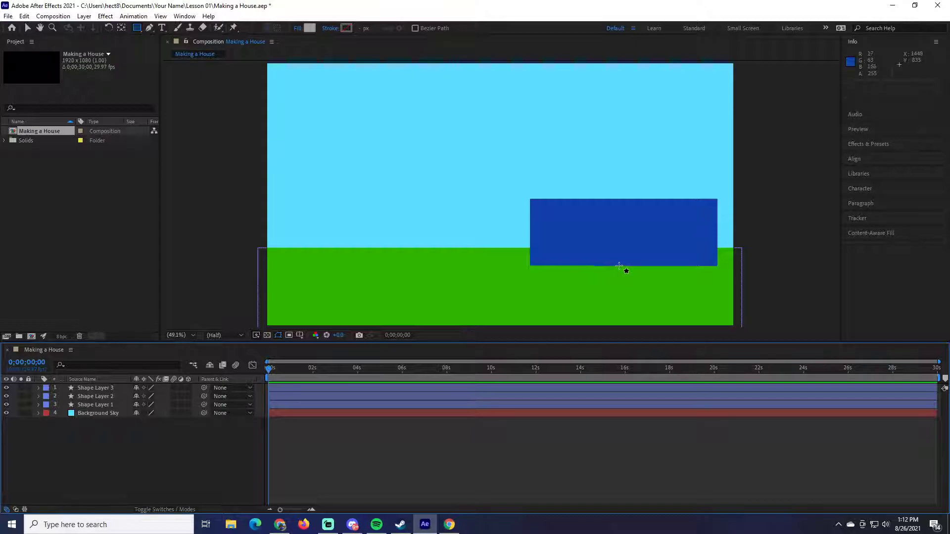
mouse_move(619, 267)
left_mouse_down()
mouse_move(676, 227)
mouse_move(711, 223)
mouse_move(698, 223)
left_mouse_up()
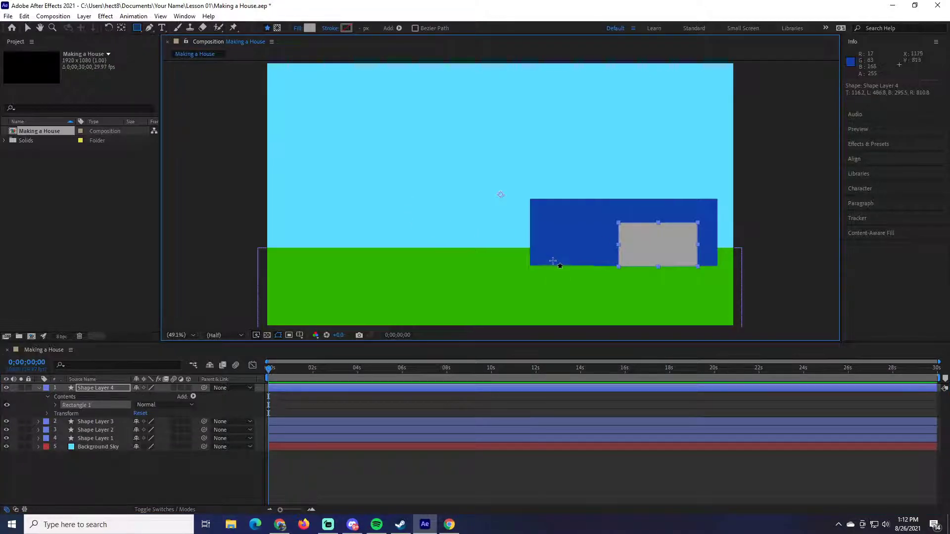
Step: Draw a narrow gray front door about 35 by 110 px at the base of the left wall, in the garage door's layer, and collapse the layer
left_click_drag(556, 265, 564, 239)
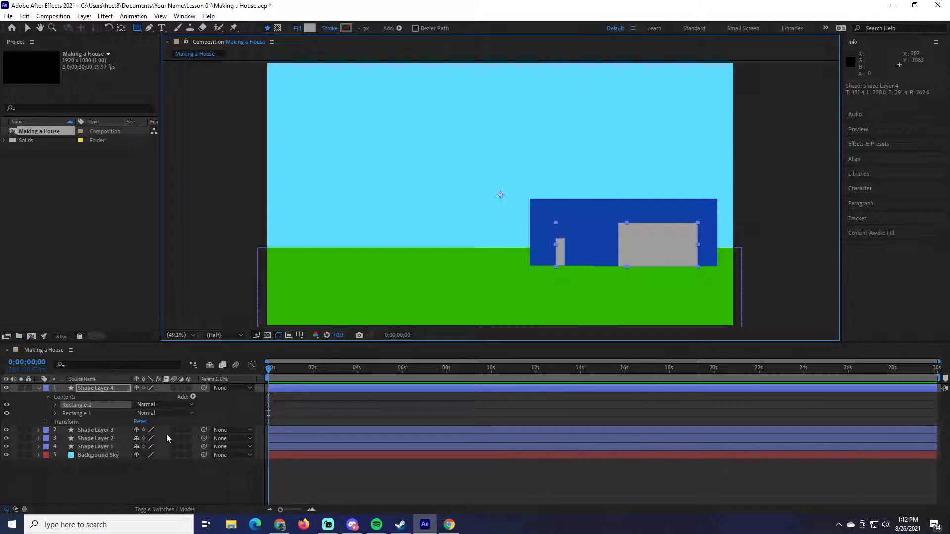
left_click(137, 489)
left_click(640, 251)
left_click(39, 388)
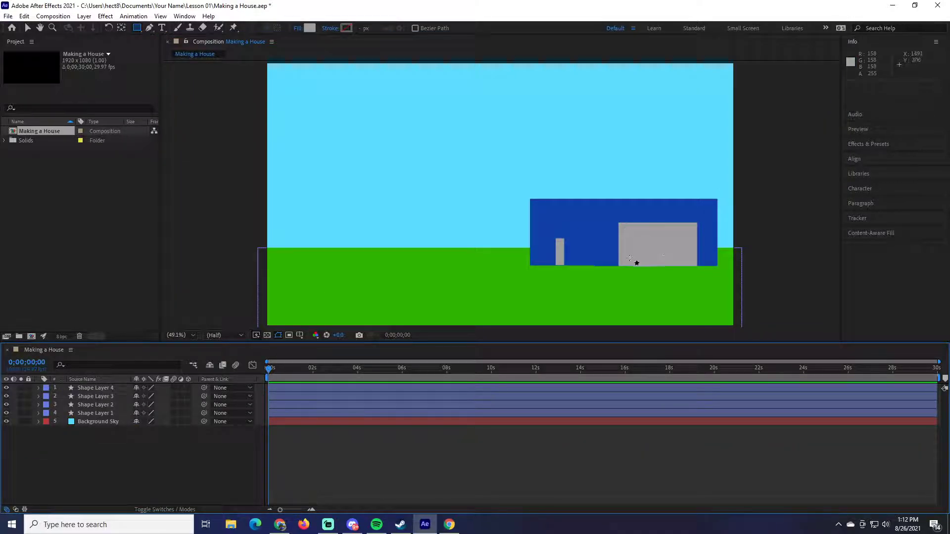
Step: Draw a gray polygon with an outer radius of about 176 px in the upper-left sky on a new shape layer
left_click(138, 28)
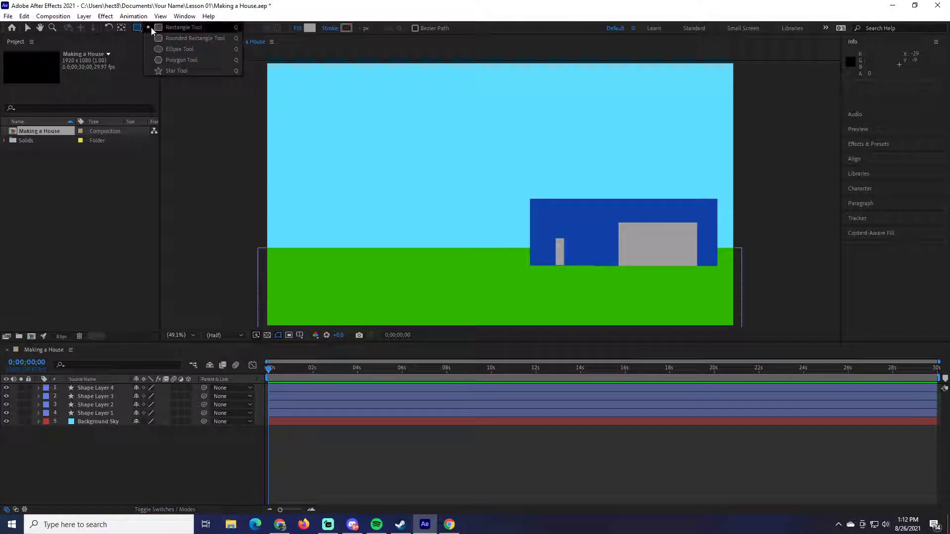
left_click(186, 60)
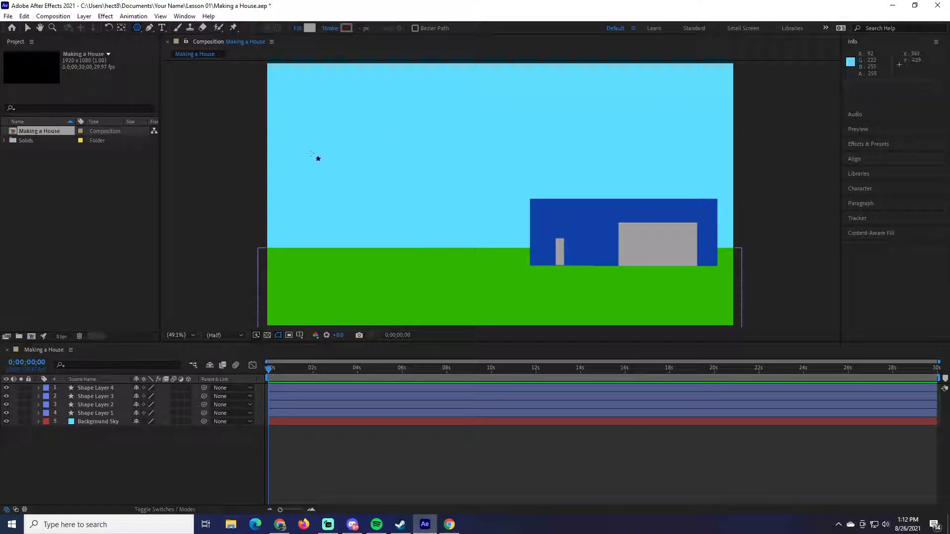
left_click_drag(336, 108, 363, 141)
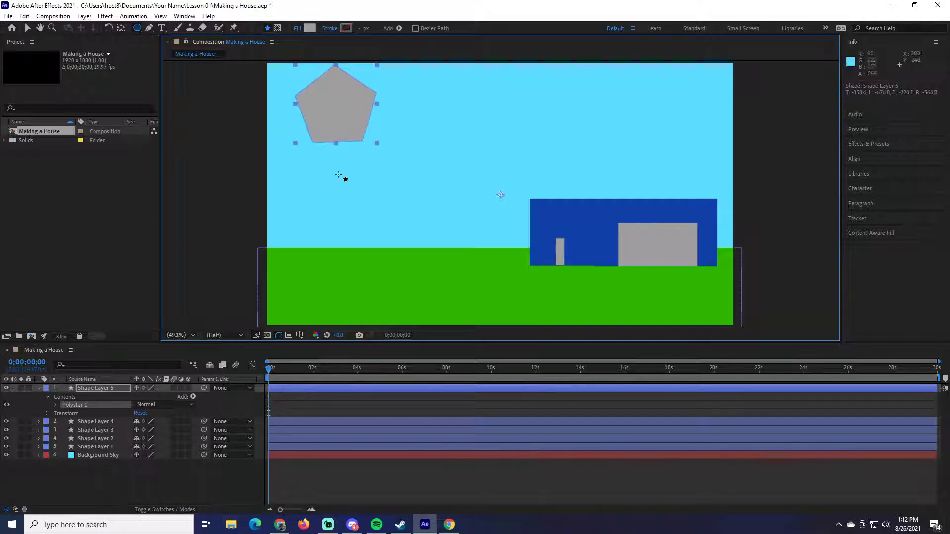
Step: Set the polygon path's Points to 3 to turn the pentagon into a triangle
left_click(55, 405)
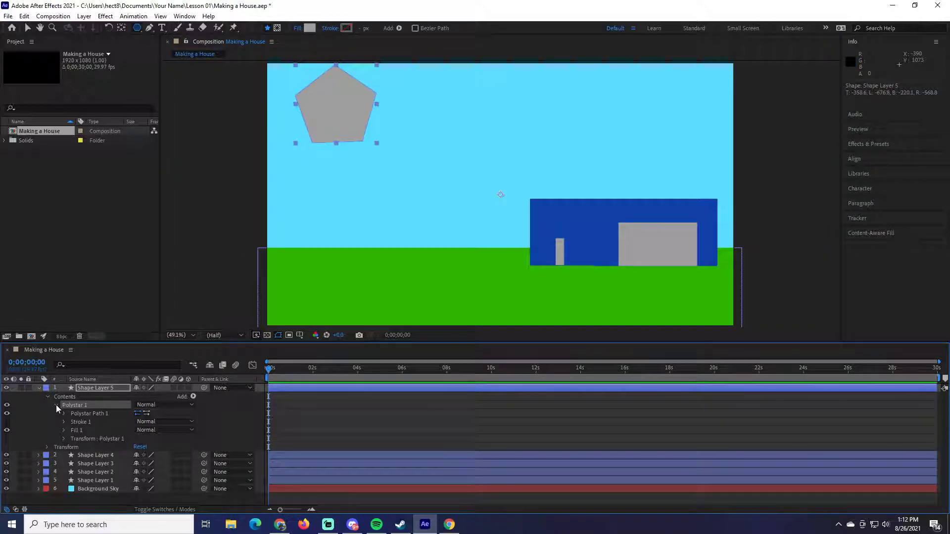
left_click(64, 438)
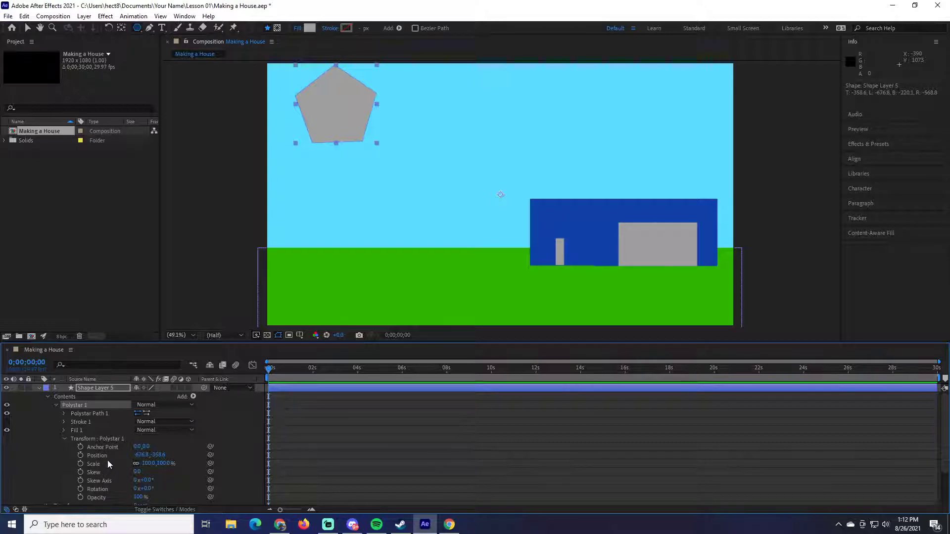
left_click(65, 438)
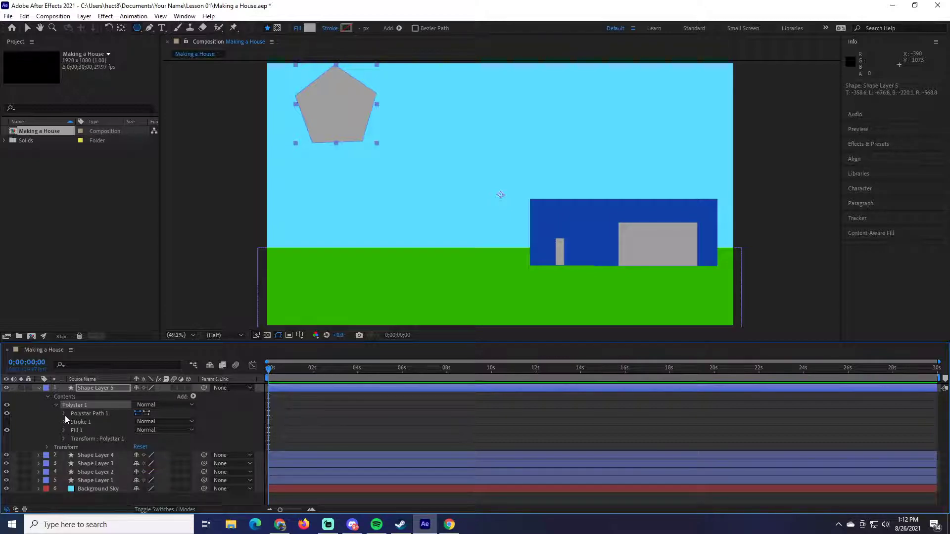
left_click(64, 413)
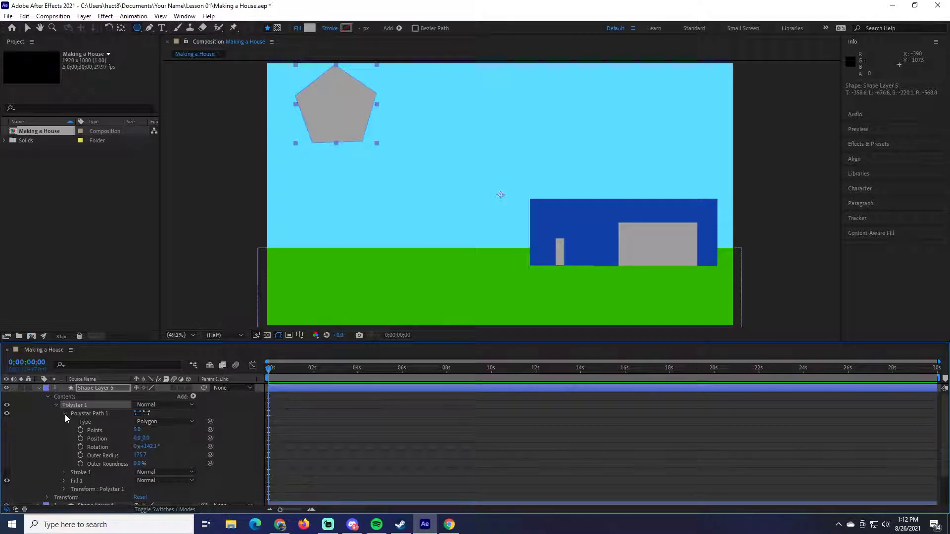
left_click(65, 414)
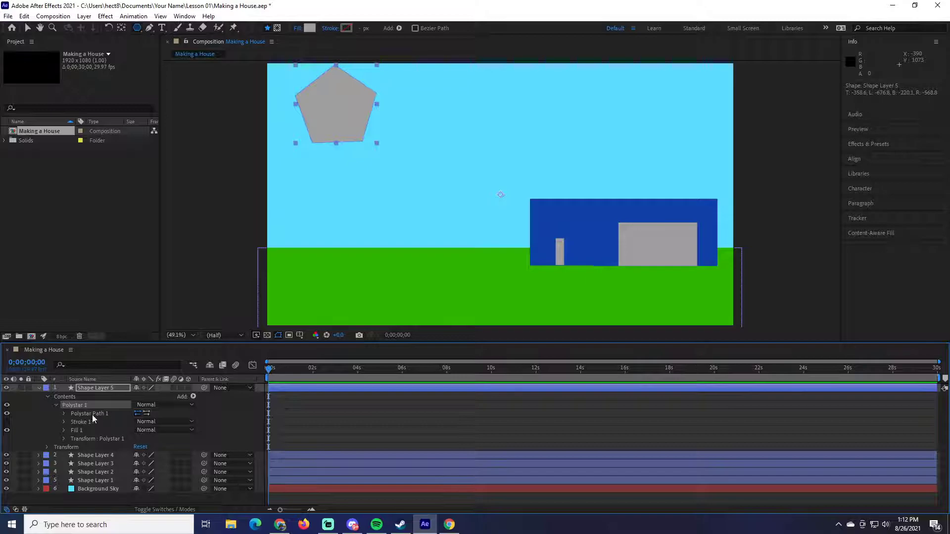
left_click(64, 414)
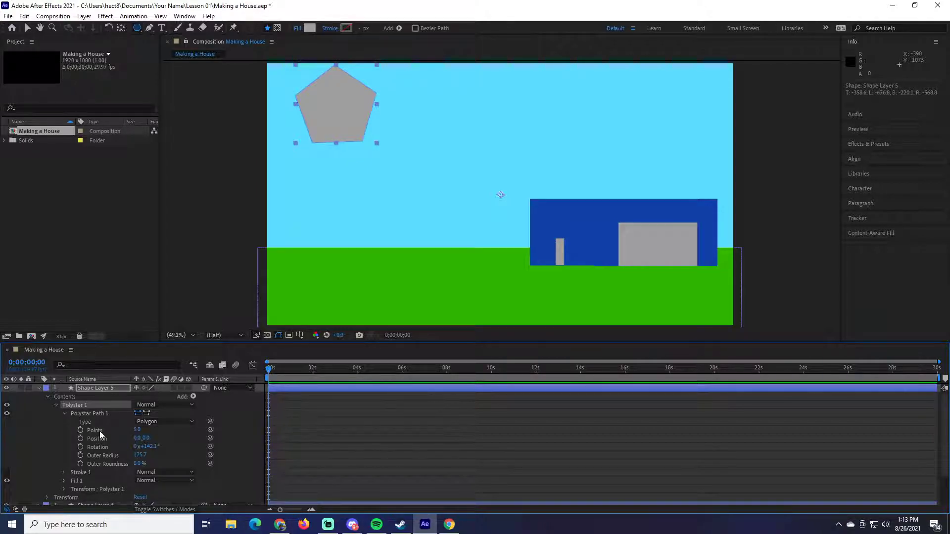
left_click(136, 430)
type("3")
key("Return")
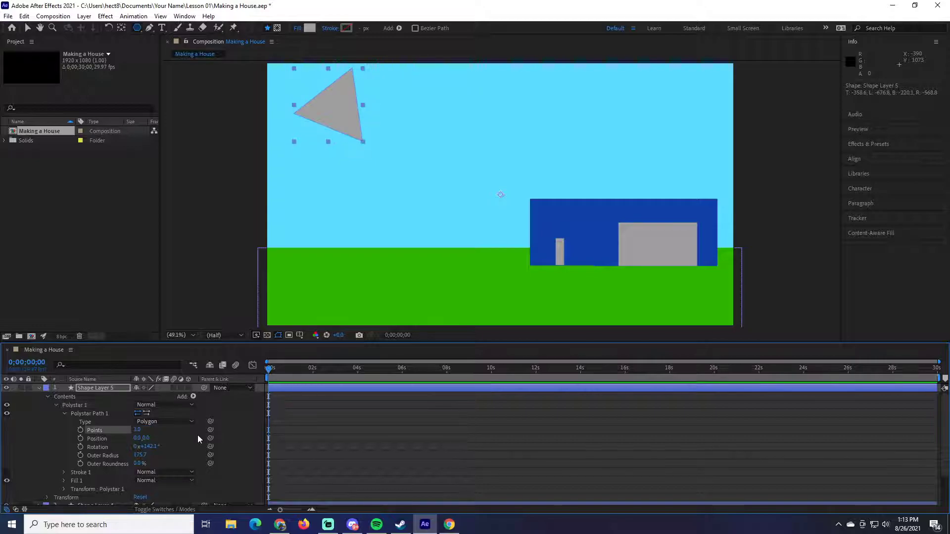
Step: Rotate the triangle until its base is horizontal, move it onto the left end of the blue walls as a gable, and deselect it
left_click(109, 28)
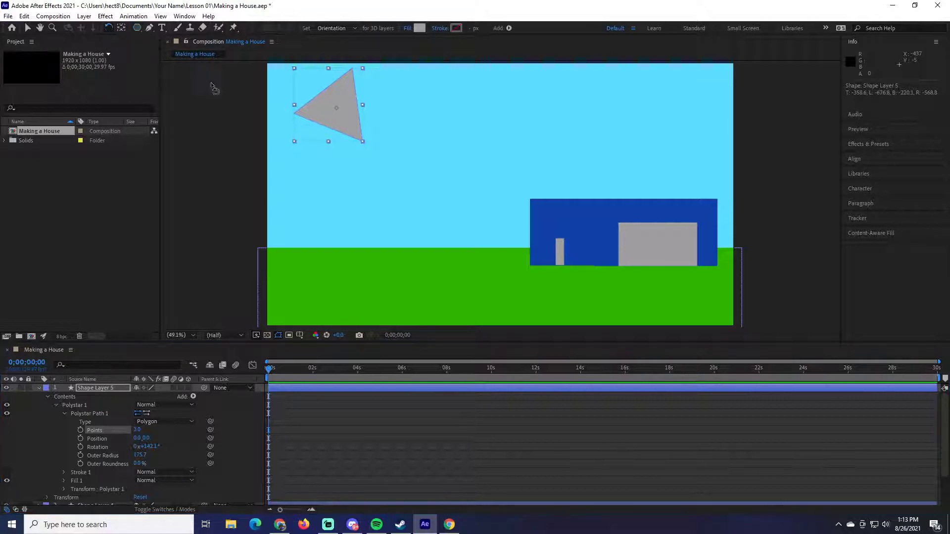
left_click_drag(364, 142, 376, 128)
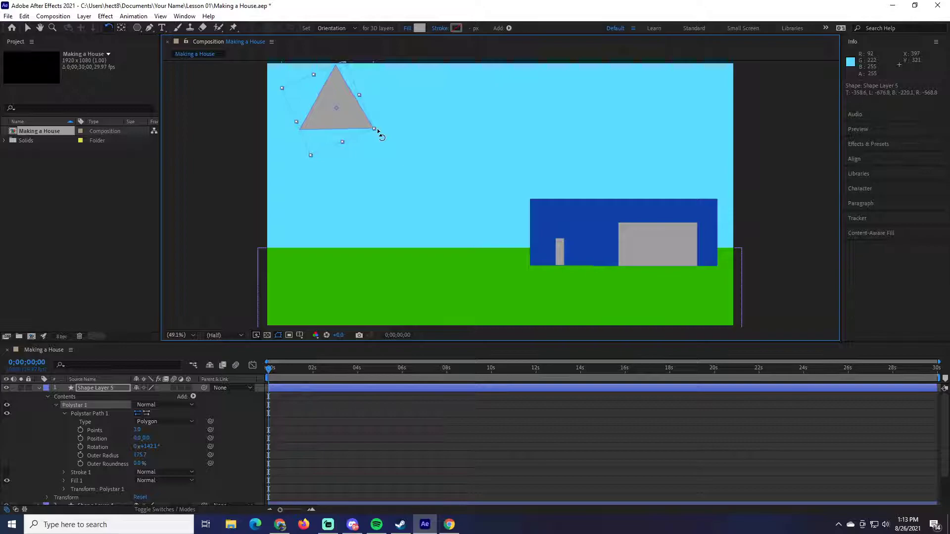
left_click(27, 29)
left_click_drag(323, 120, 555, 193)
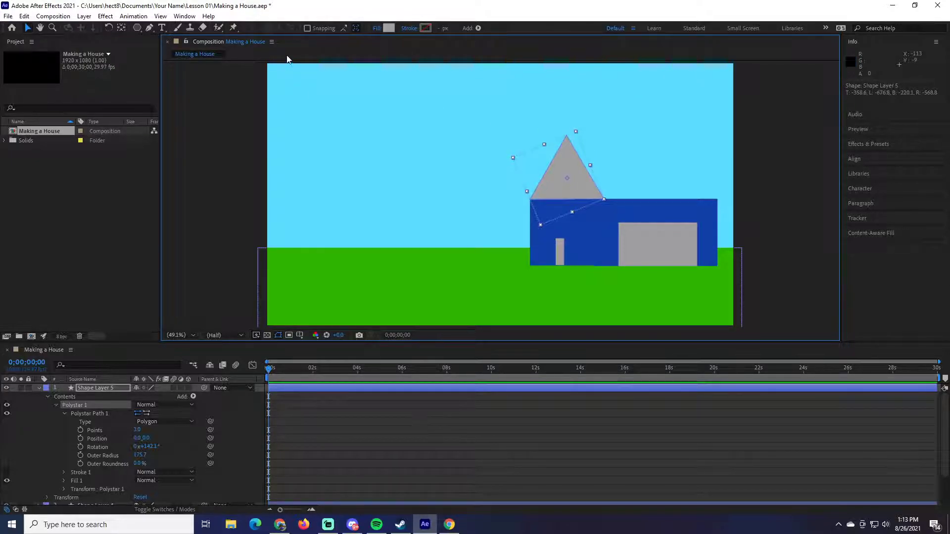
left_click(206, 110)
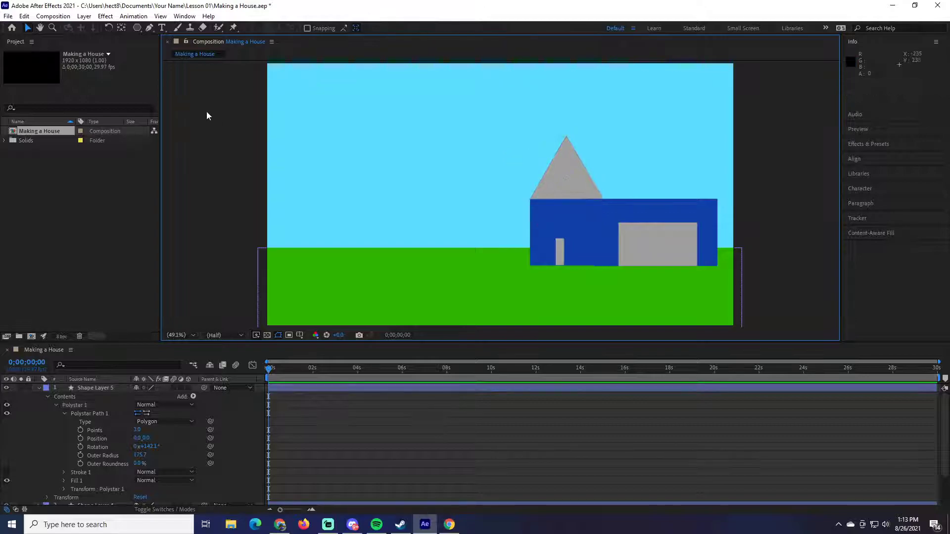
Step: Draw a gray four-sided roof with the Pen tool on a new shape layer, from the gable's peak to the right end of the walls
left_click(147, 30)
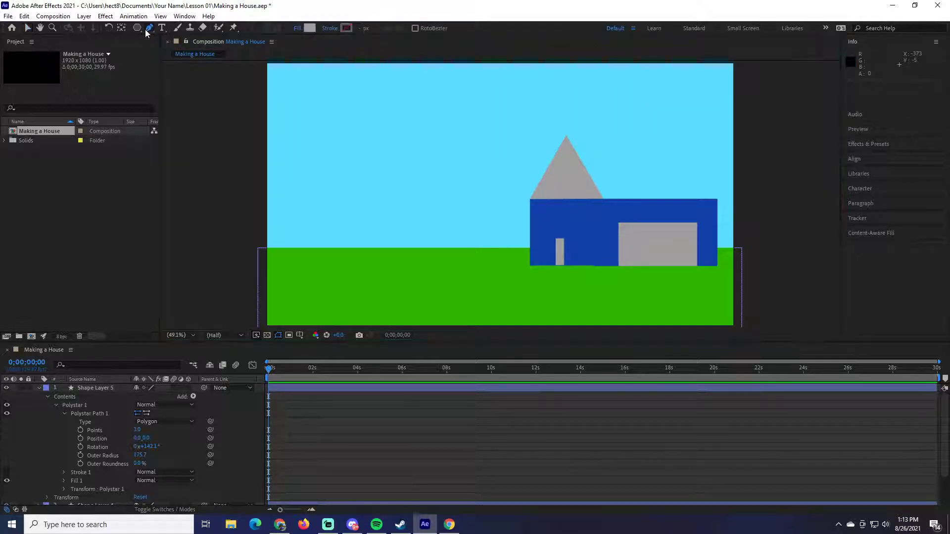
left_click(39, 388)
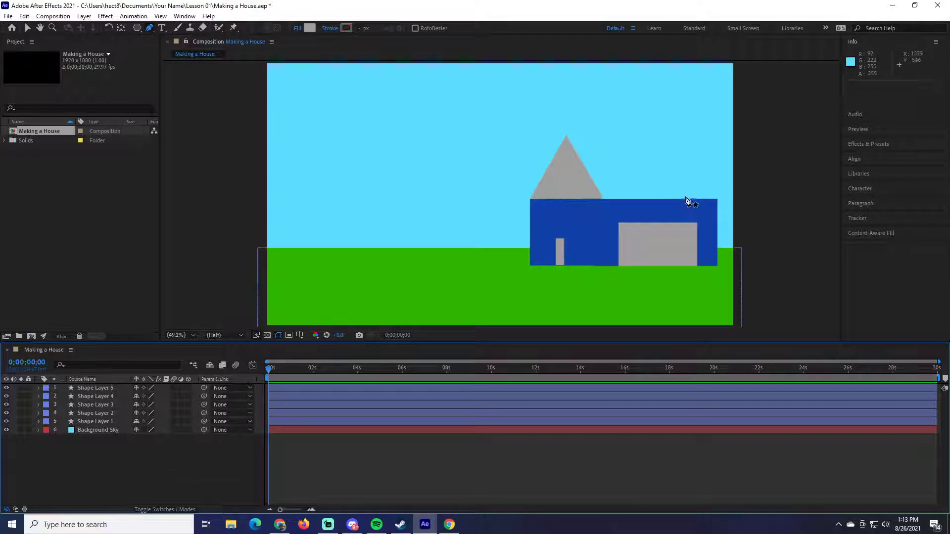
left_click(717, 200)
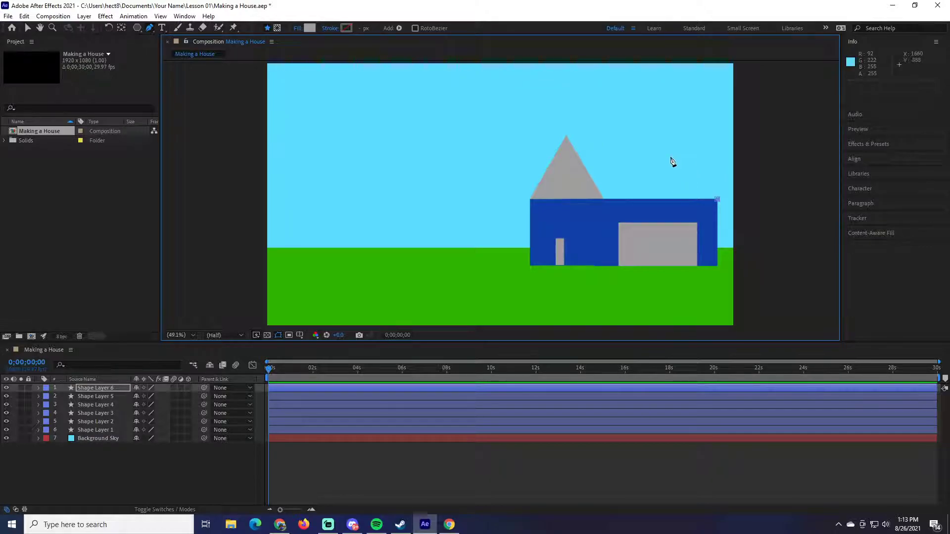
left_click(679, 135)
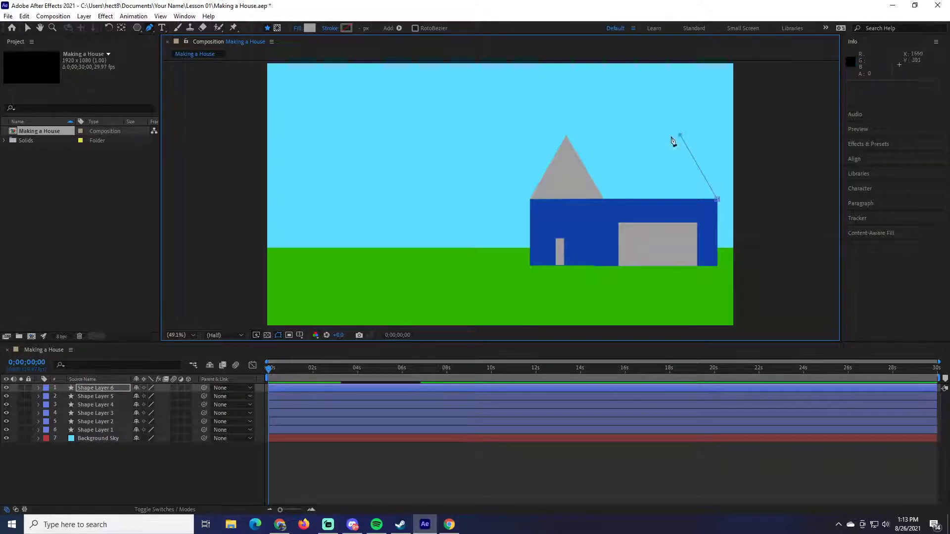
left_click(567, 137)
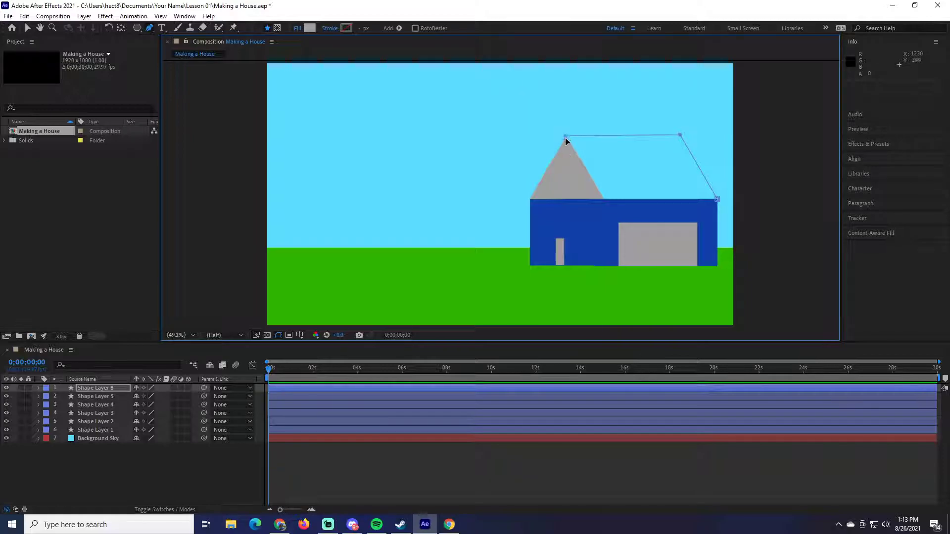
left_click(567, 197)
left_click(583, 199)
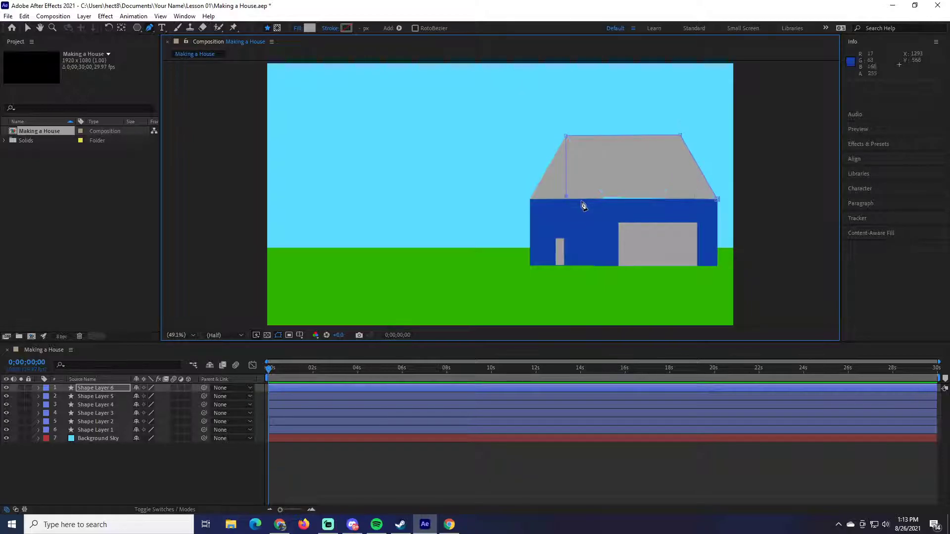
left_click(717, 201)
left_click(567, 199)
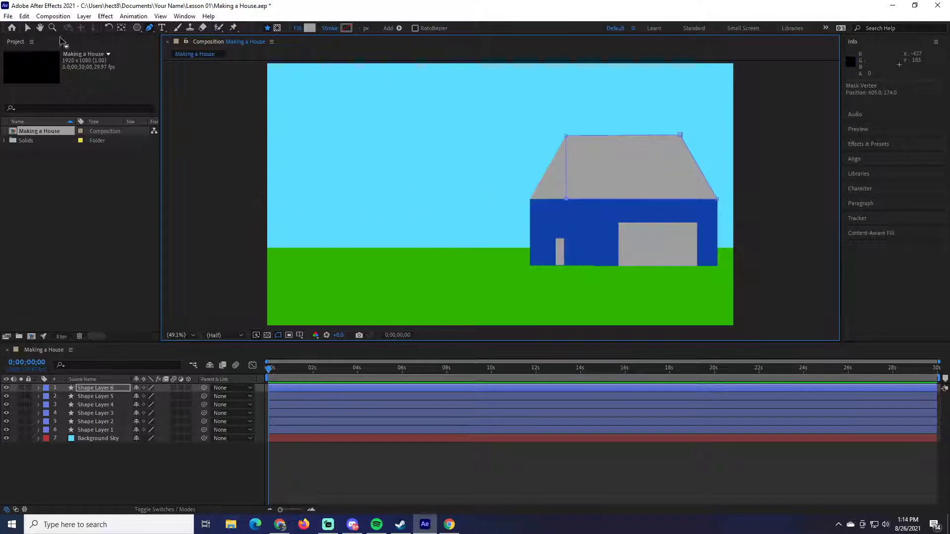
left_click(28, 29)
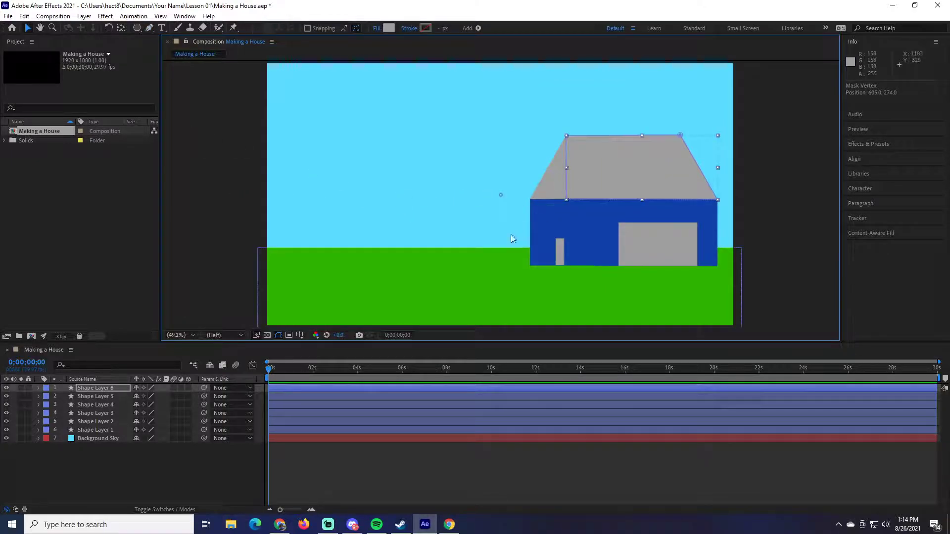
left_click(251, 224)
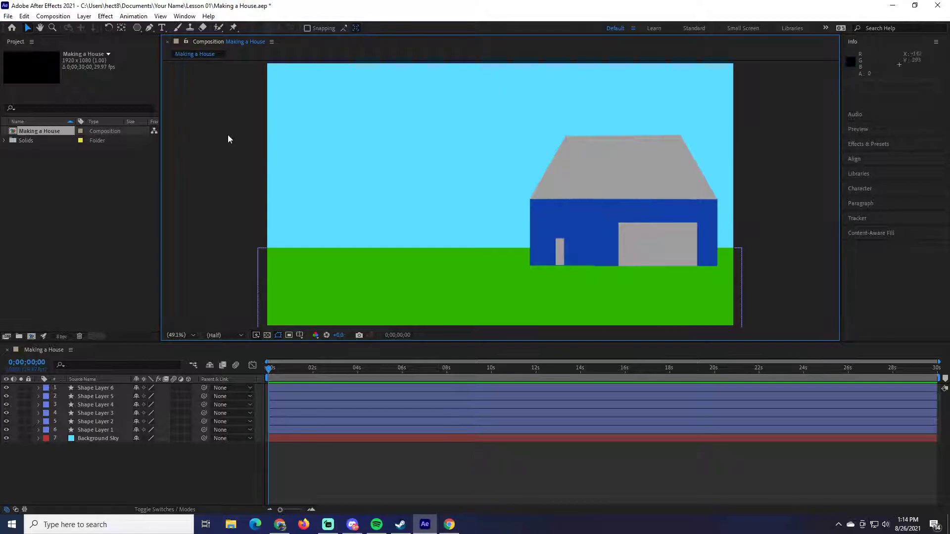
Step: Draw a circle about 240 px across with the Ellipse tool in the upper-left sky on a new shape layer
left_click(137, 28)
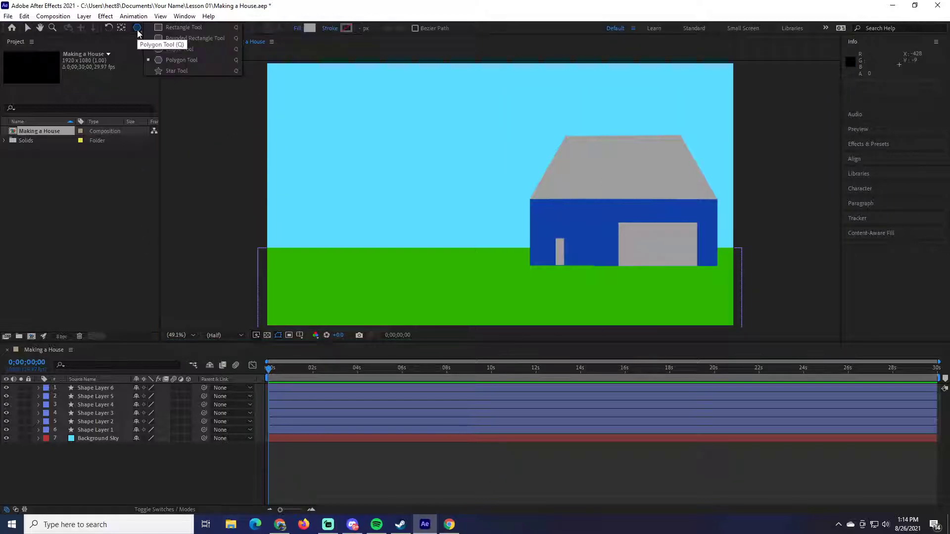
left_click(197, 47)
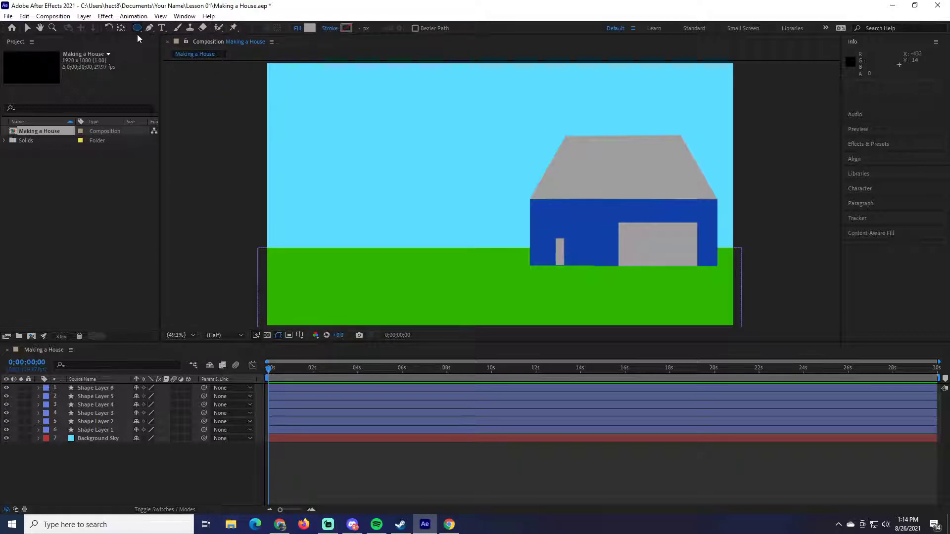
left_click_drag(288, 93, 344, 148)
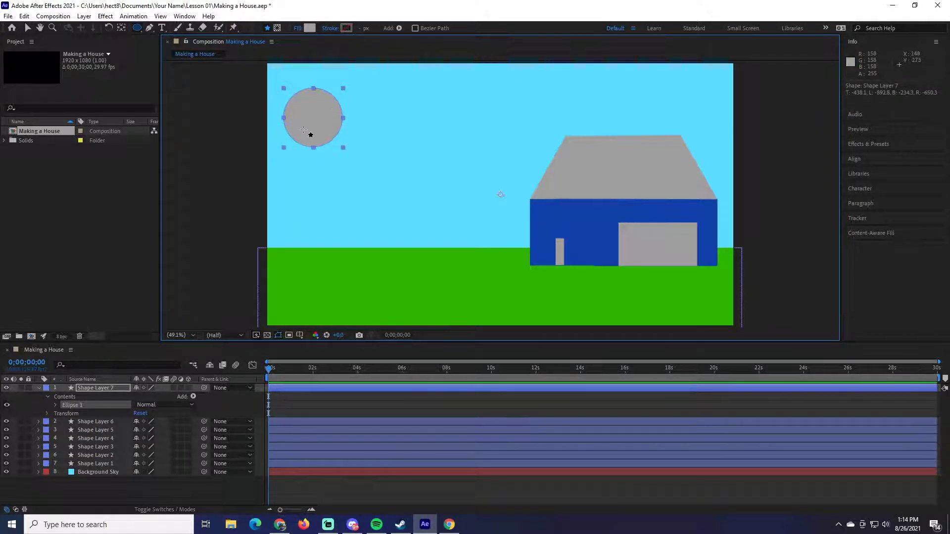
Step: Set the circle's fill color to bright yellow, about R 248, G 255, B 46
left_click(312, 31)
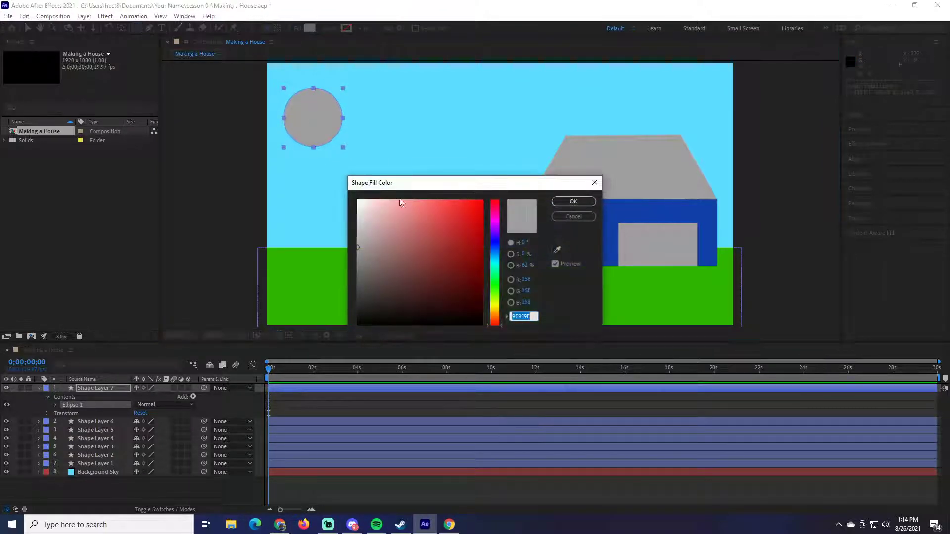
left_click(495, 304)
left_click(450, 228)
left_click_drag(450, 227, 463, 200)
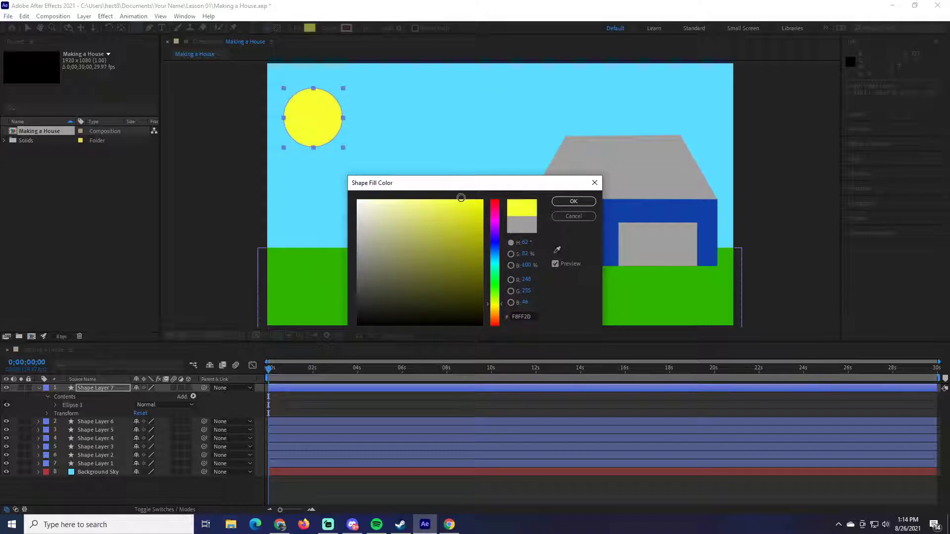
left_click(573, 202)
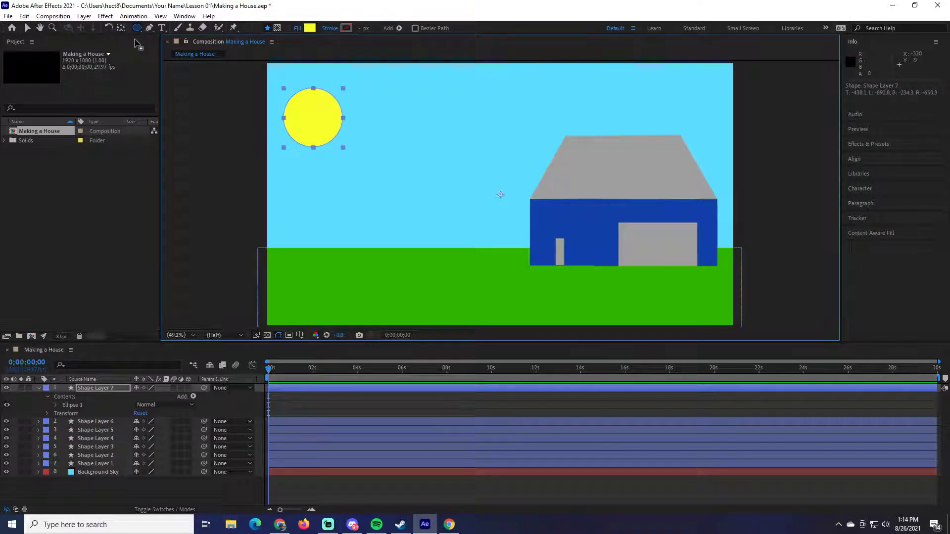
Step: Move the sun ellipse's anchor point to the middle of the horizon and rotate the ellipse around it down to the ground's left edge
left_click(109, 31)
left_click_drag(306, 131, 321, 105)
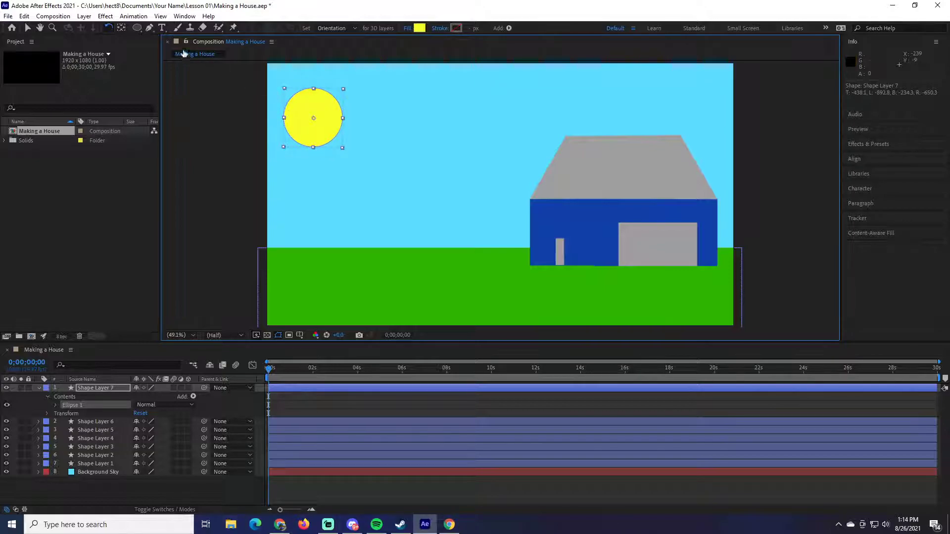
left_click(123, 30)
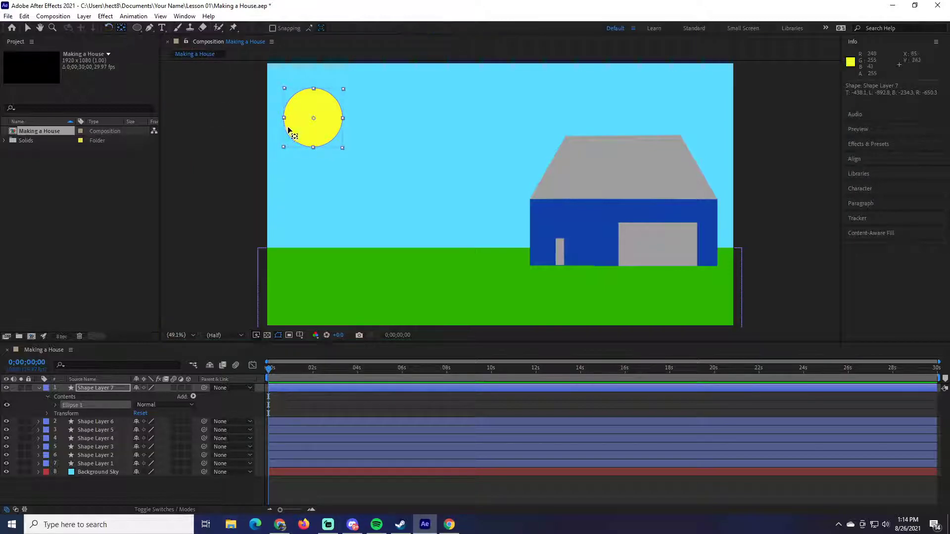
left_click_drag(314, 123, 314, 120)
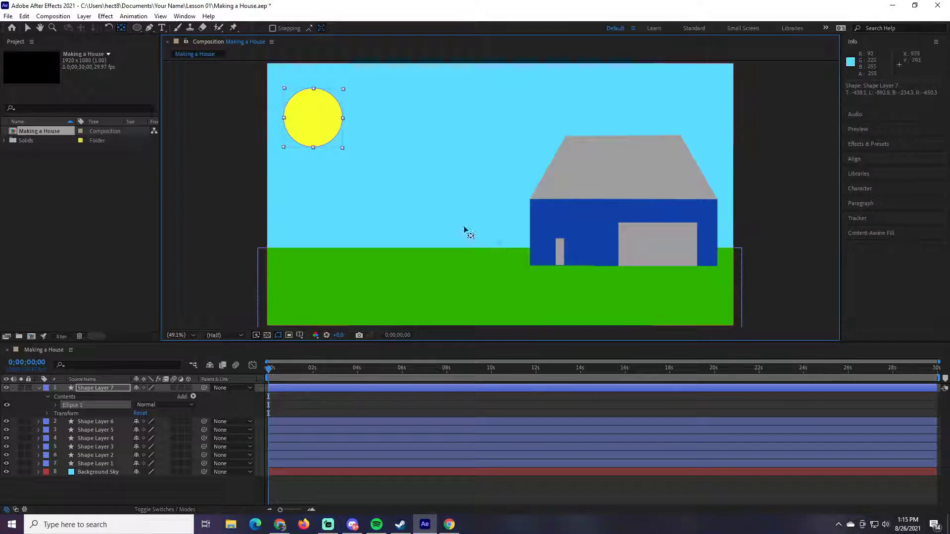
left_click(110, 30)
left_click_drag(310, 128, 427, 258)
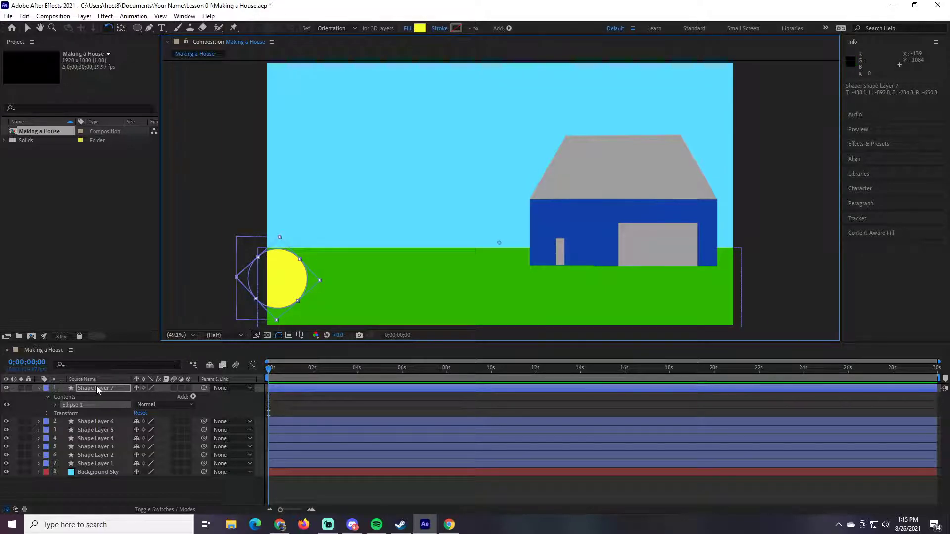
Step: Move the sun's shape layer directly above Background Sky and rename it Sun
left_click_drag(101, 389, 101, 466)
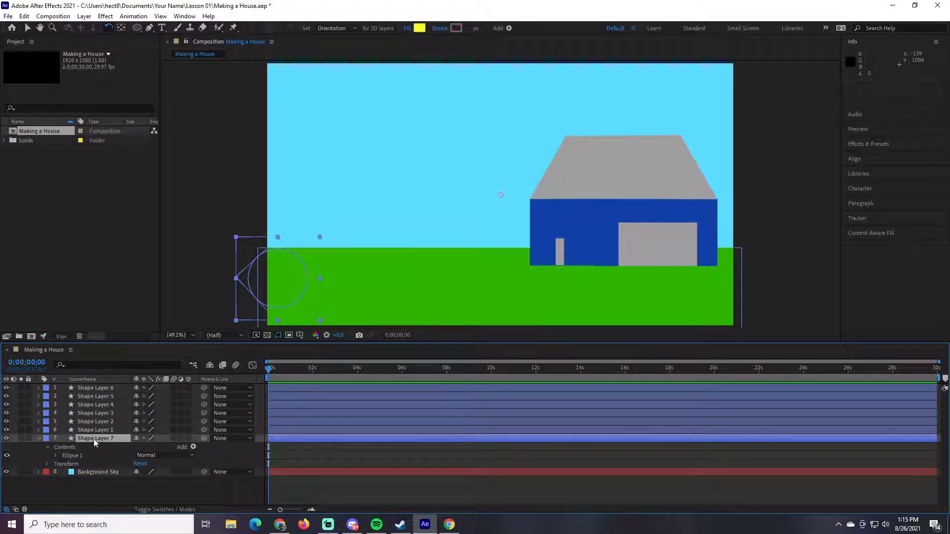
key("Return")
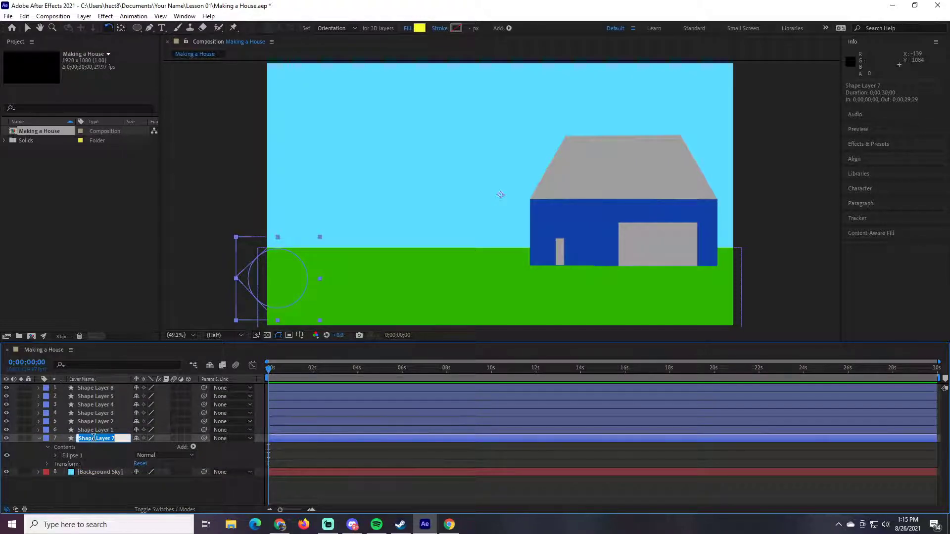
type("Sun")
key("Return")
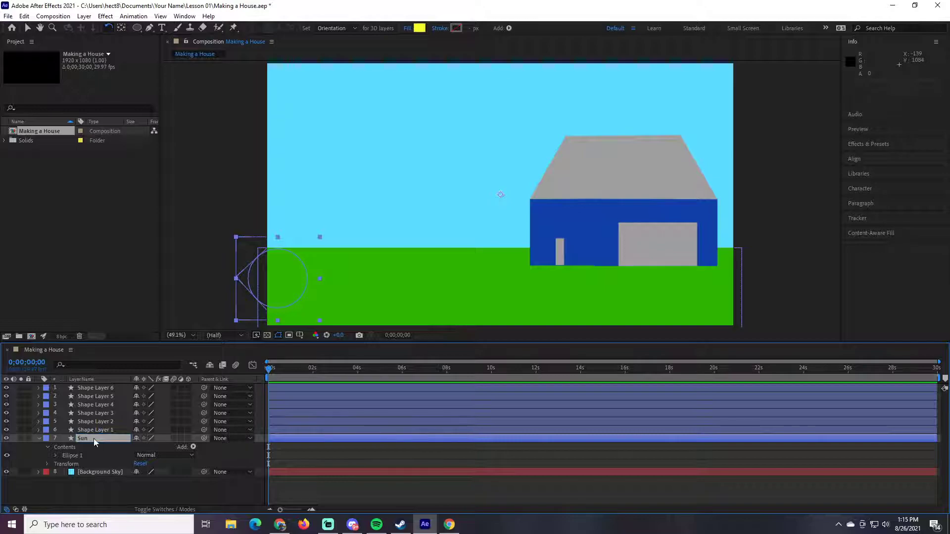
Step: Reveal the Sun layer's transform properties and add a Rotation keyframe at 0 seconds
left_click(40, 440)
left_click(40, 440)
left_click(47, 464)
scroll(107, 479, "down", 1)
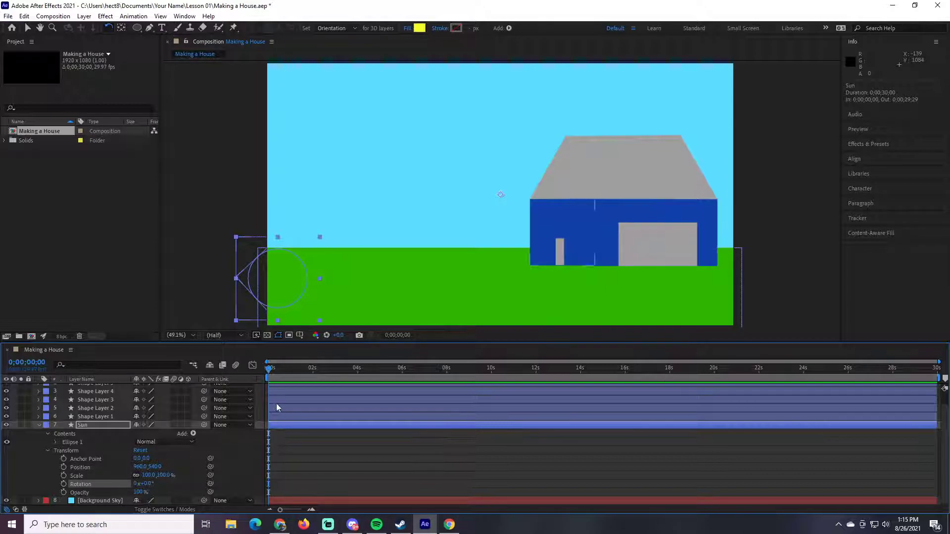
left_click_drag(270, 375, 348, 368)
key("Home")
left_click(63, 485)
Step: Add a second Rotation keyframe at 0;00;12;01 by rotating the Sun layer about 222° over to the ground's right edge
left_click(284, 370)
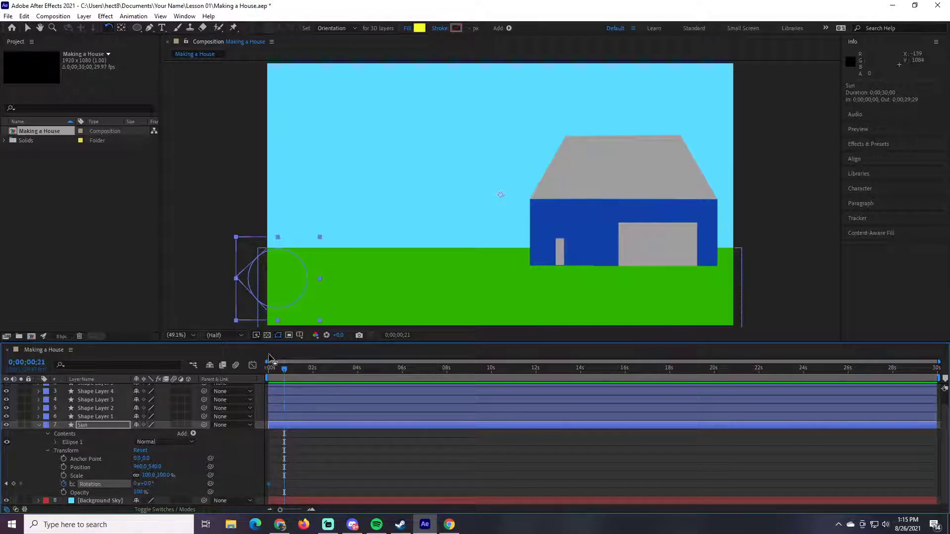
left_click_drag(284, 370, 536, 379)
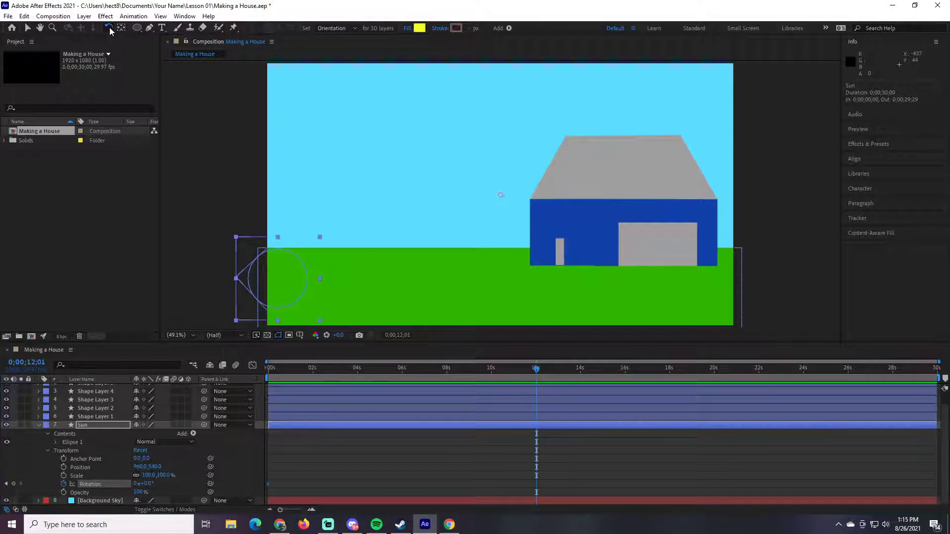
left_click(278, 293)
left_click_drag(279, 293, 754, 279)
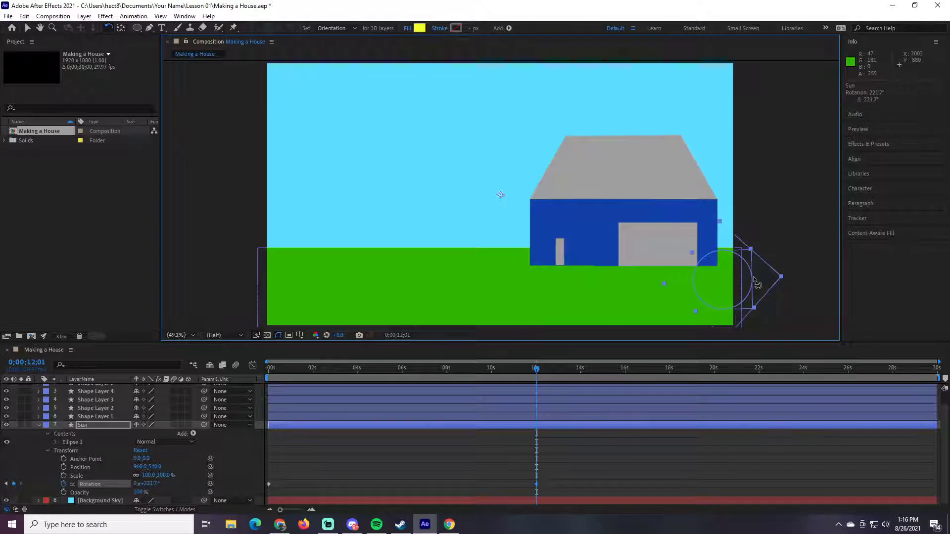
Step: Preview the sun's movement across the sky from the first frame to about 12 seconds
left_click(553, 482)
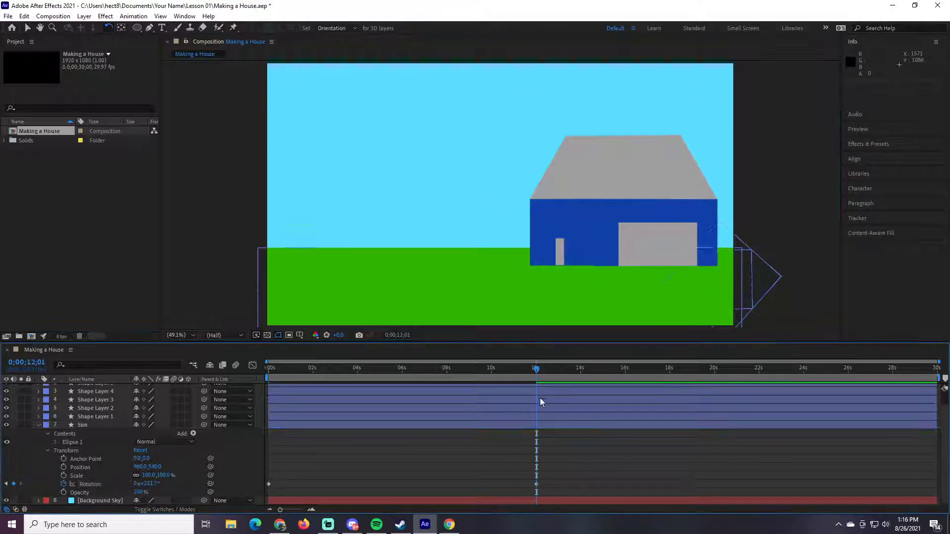
left_click_drag(536, 370, 503, 371)
left_click_drag(543, 467, 535, 494)
left_click_drag(504, 370, 254, 405)
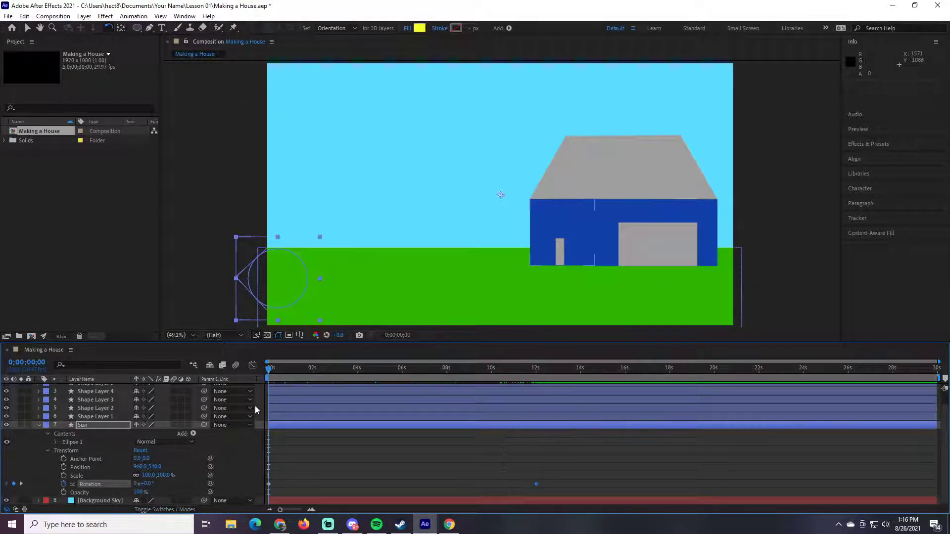
key("space")
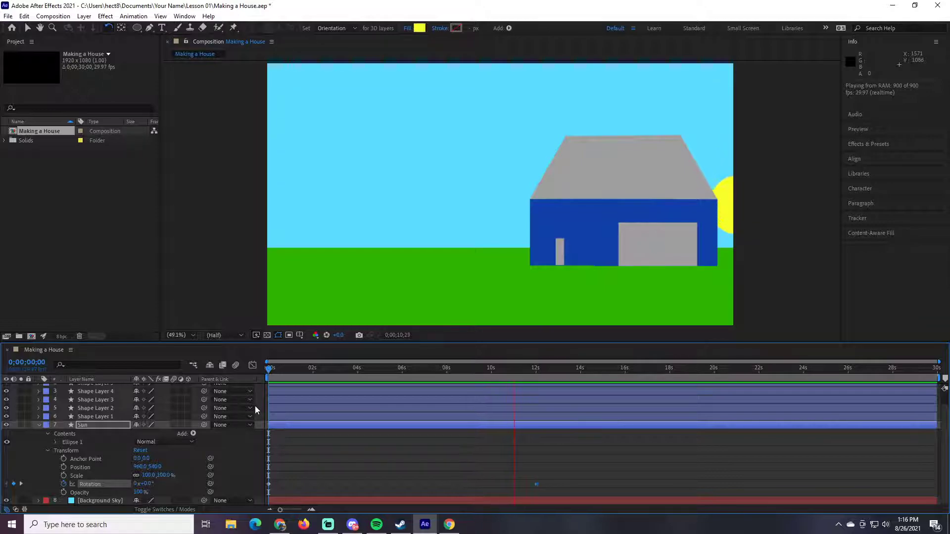
key("space")
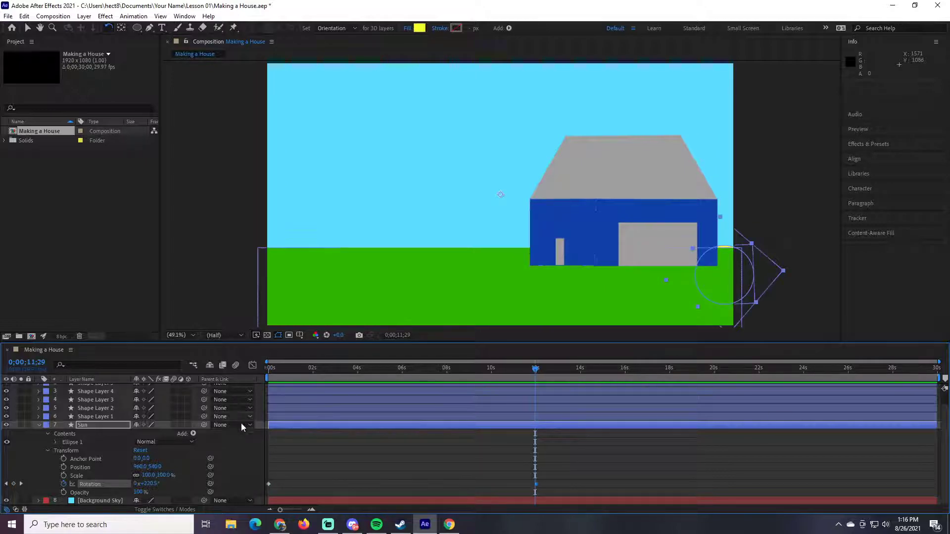
Step: Collapse the Sun layer and shorten the composition's work area to end at 0;00;12;00
left_click(39, 426)
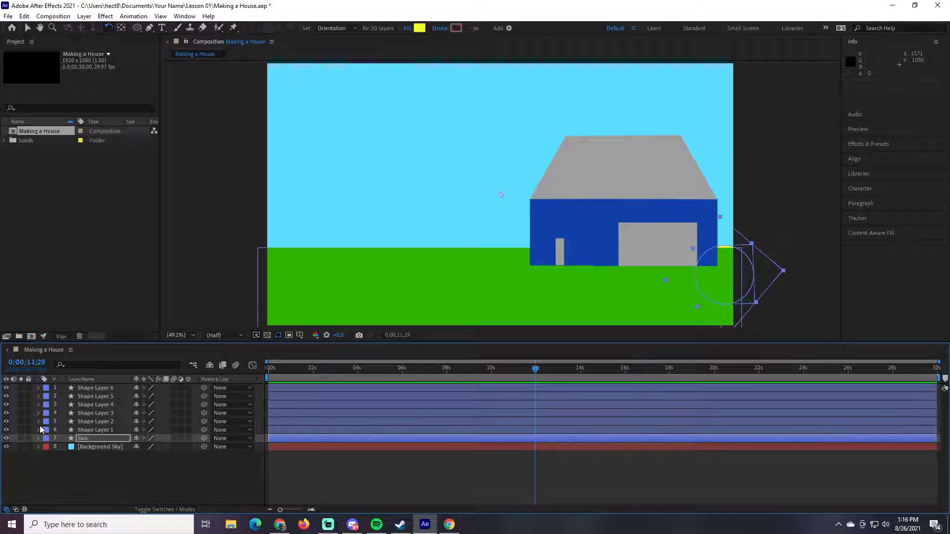
left_click(89, 473)
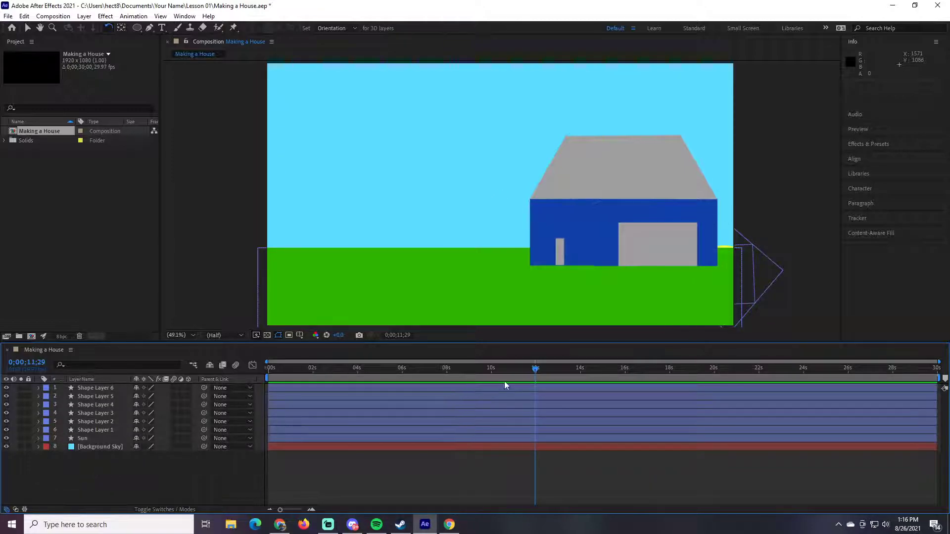
mouse_move(534, 378)
left_mouse_down()
mouse_move(443, 378)
mouse_move(536, 379)
left_mouse_up()
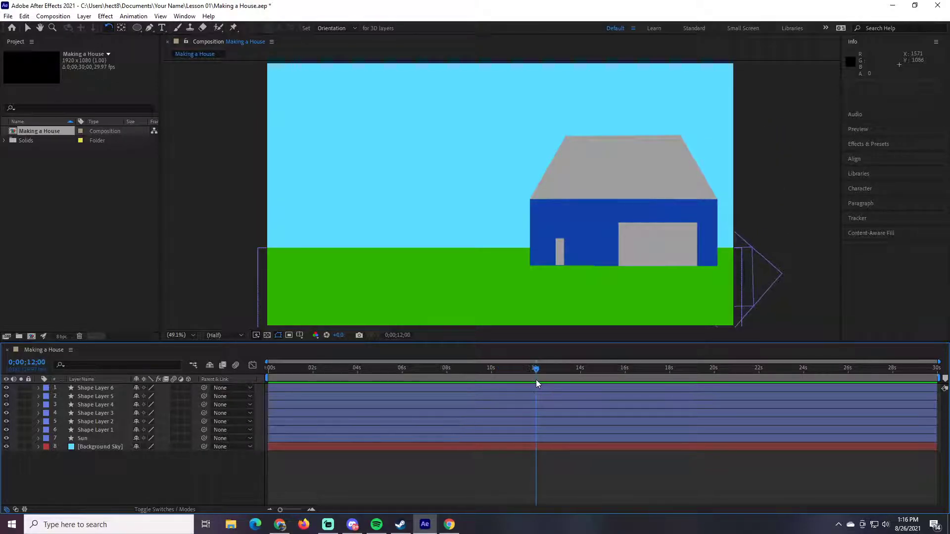
left_click(35, 363)
type("12;")
type("00")
key("Return")
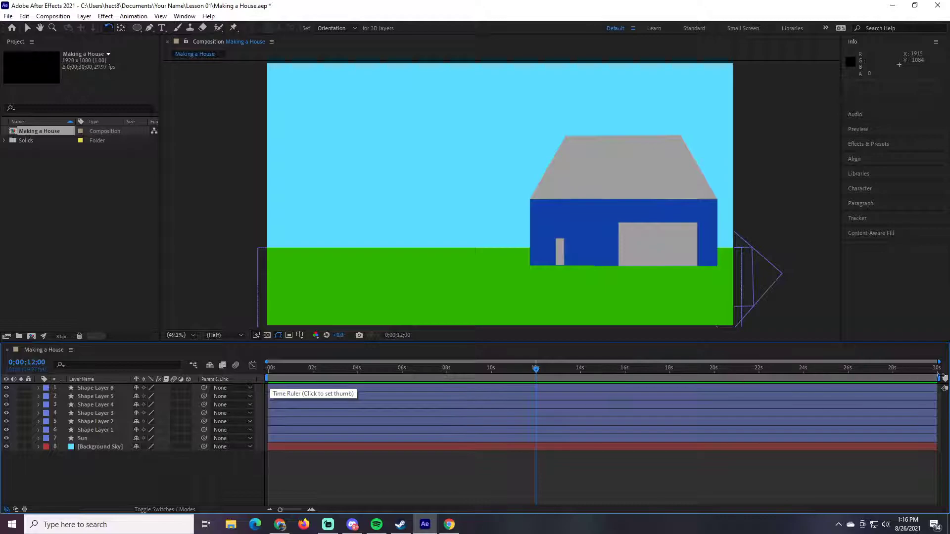
left_click_drag(937, 379, 540, 383)
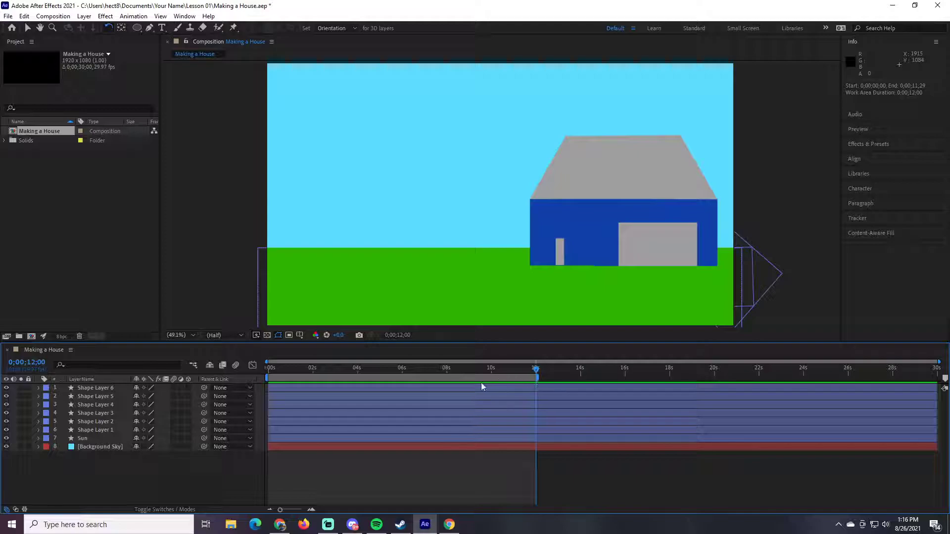
Step: Trim the composition to its 12-second work area and return the current time to the first frame
right_click(454, 380)
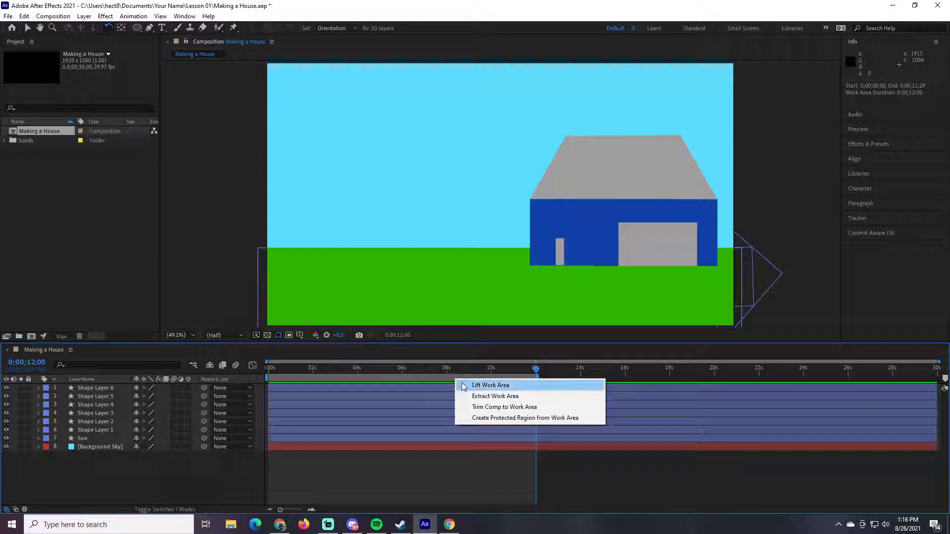
left_click(513, 409)
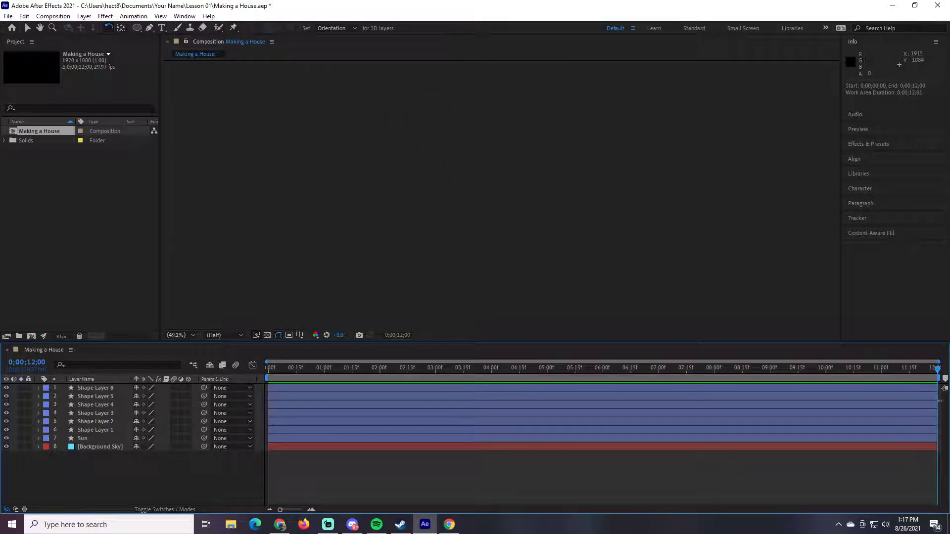
left_click_drag(939, 372, 251, 370)
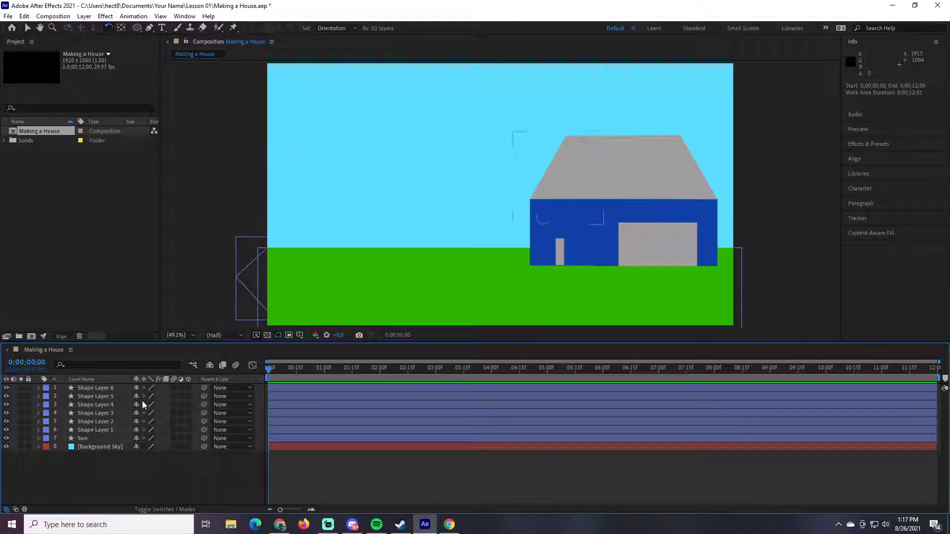
Step: Find the 4-Color Gradient effect and apply it to the Background Sky layer
left_click(90, 447)
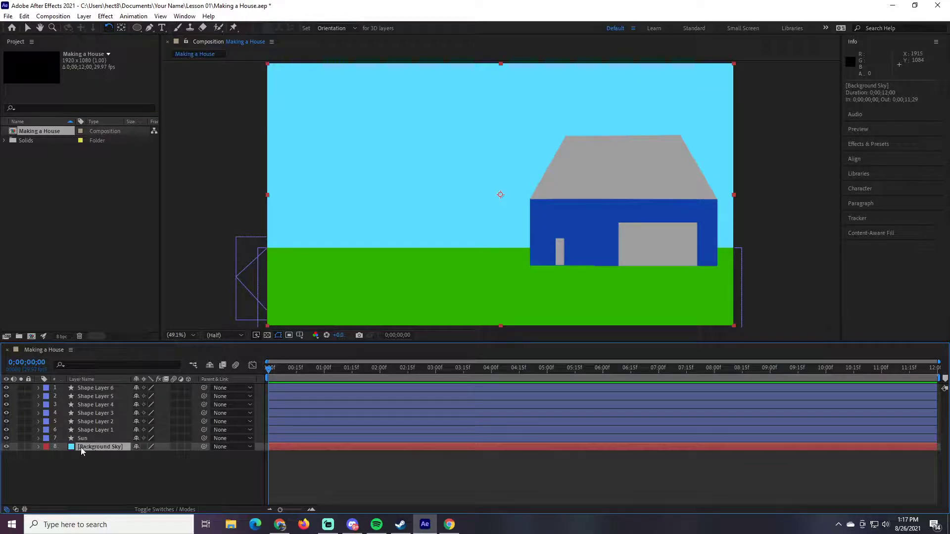
left_click(866, 145)
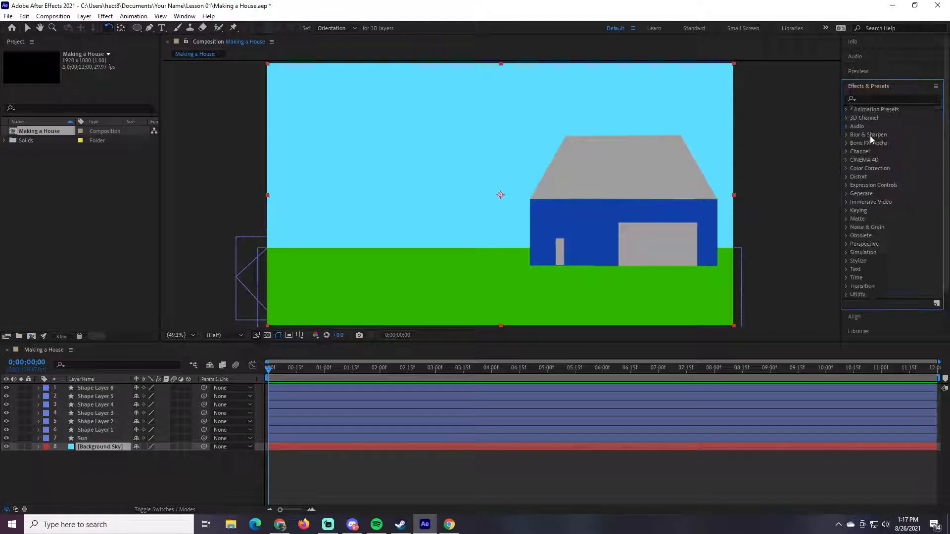
left_click(884, 100)
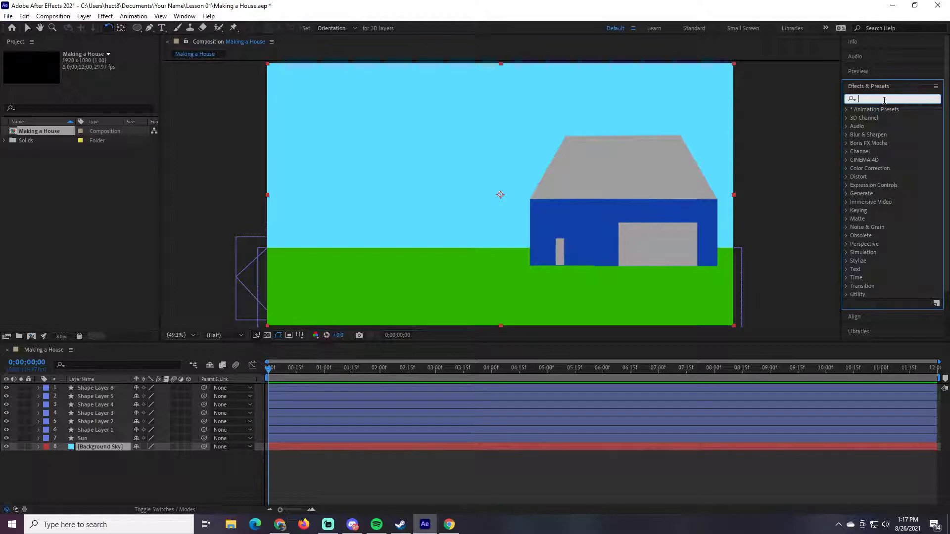
type("4")
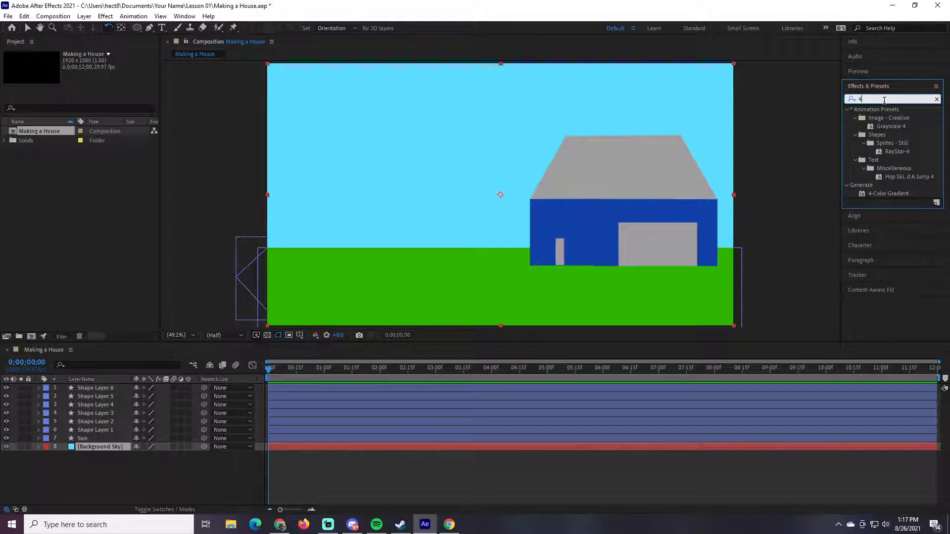
left_click(876, 195)
left_click_drag(885, 196, 102, 446)
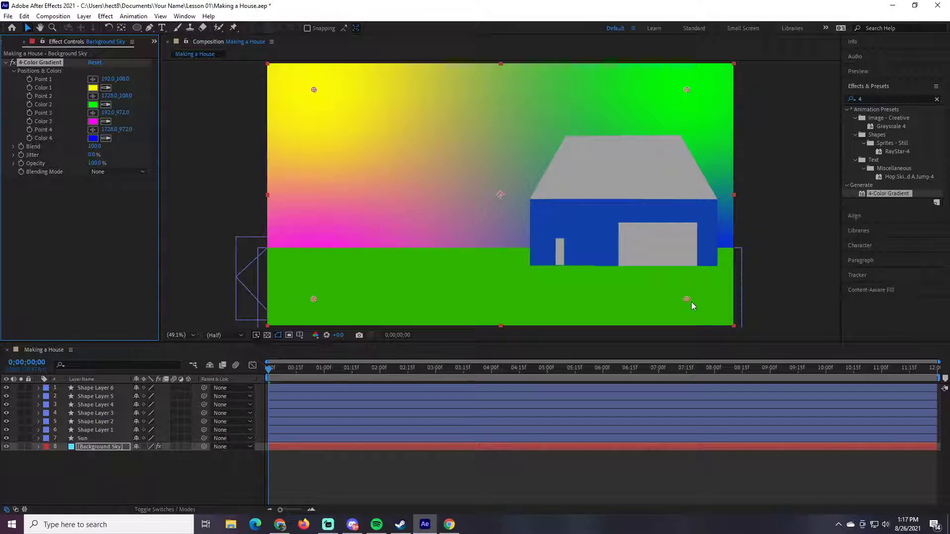
Step: Set Color 1 of the sky's 4-Color Gradient to light peach FFCDA1
left_click(95, 88)
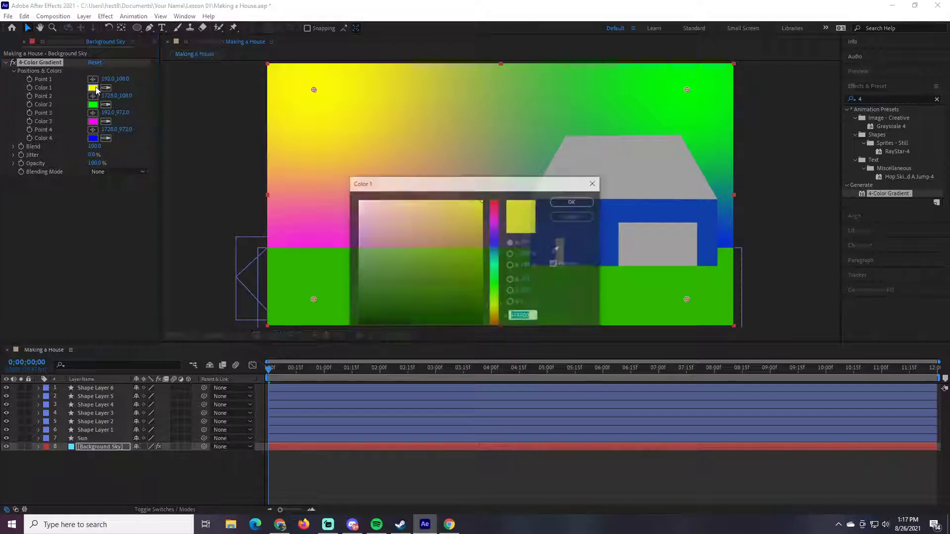
left_click_drag(498, 313, 499, 315)
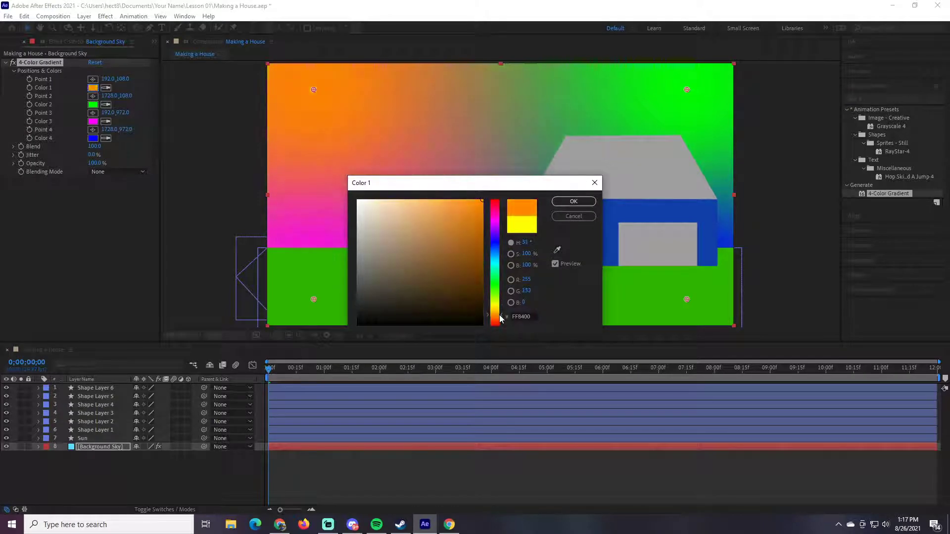
left_click(470, 239)
left_click_drag(470, 239, 403, 181)
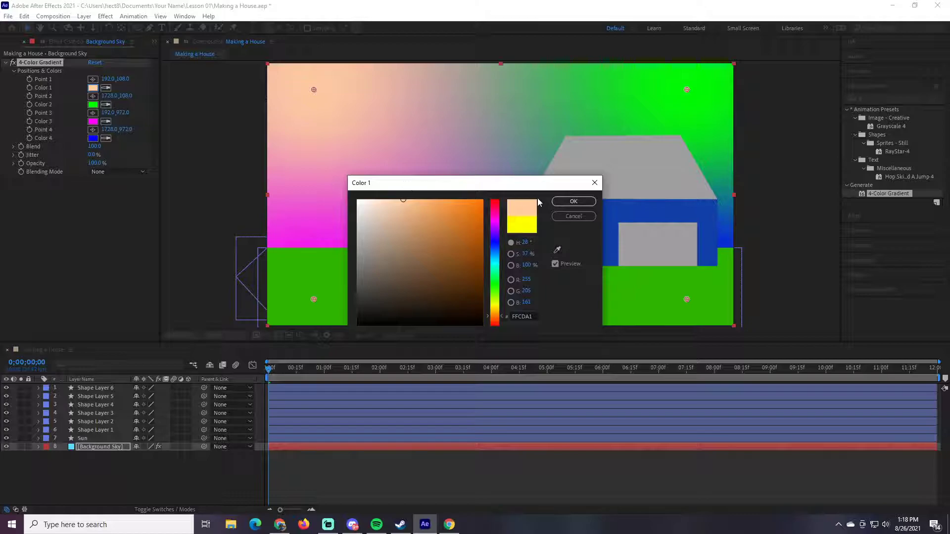
left_click(573, 203)
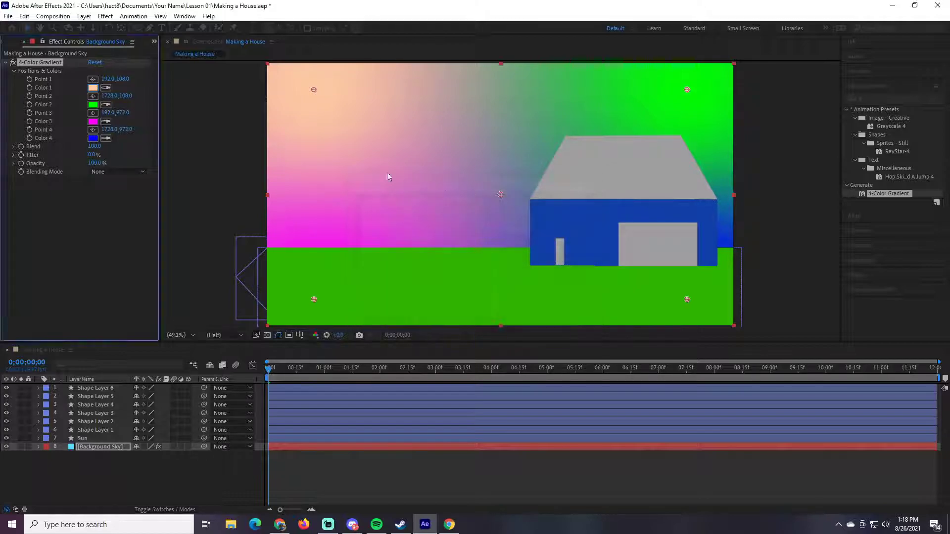
Step: Set Color 2 of the sky gradient to pale peach FFDFB6
left_click(92, 104)
left_click(497, 315)
left_click_drag(497, 315, 498, 317)
left_click_drag(432, 239, 393, 190)
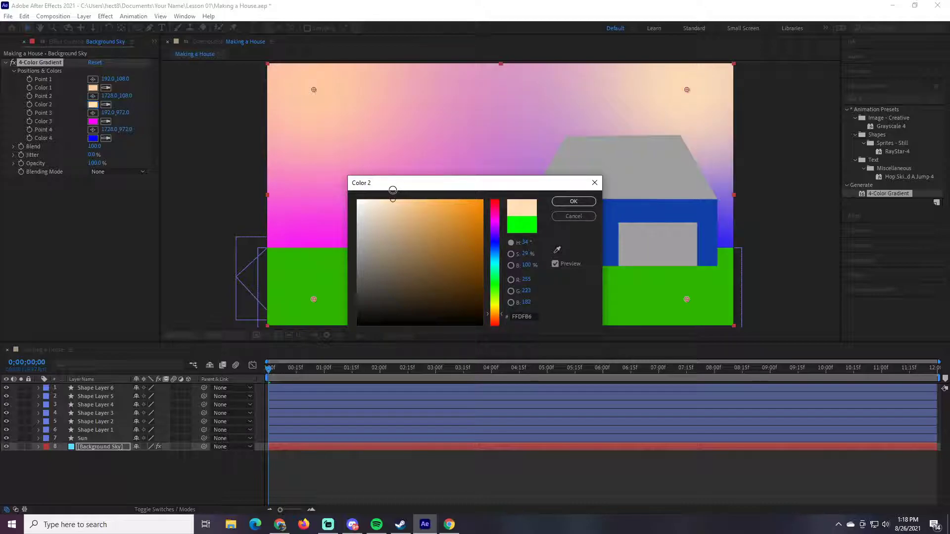
left_click(574, 202)
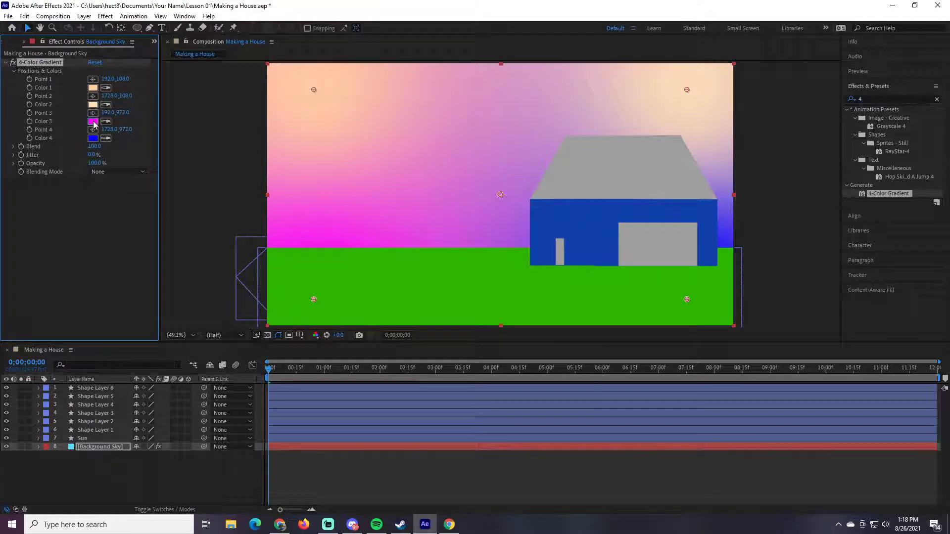
Step: Set Color 3 of the sky gradient to orange-yellow FFBA00 and Color 4 to a softer golden yellow
left_click(92, 121)
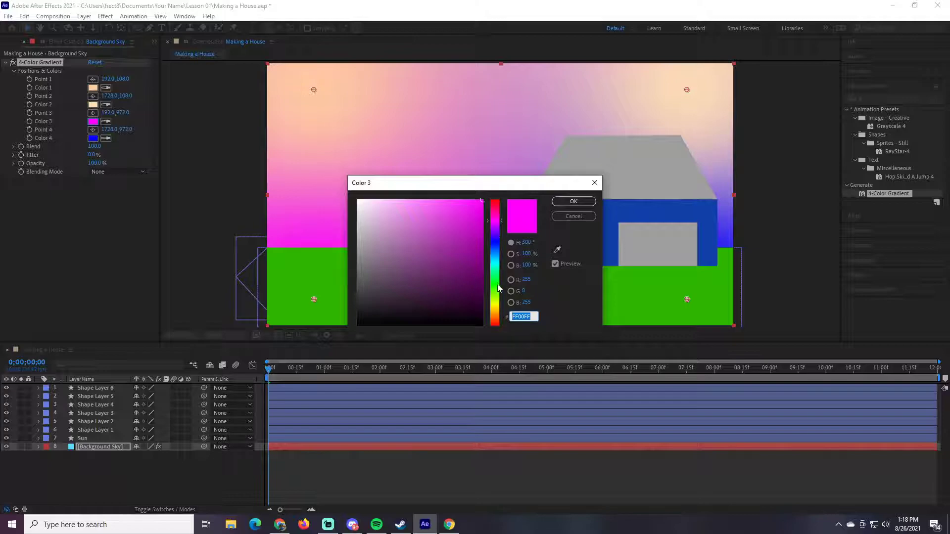
left_click_drag(497, 284, 503, 315)
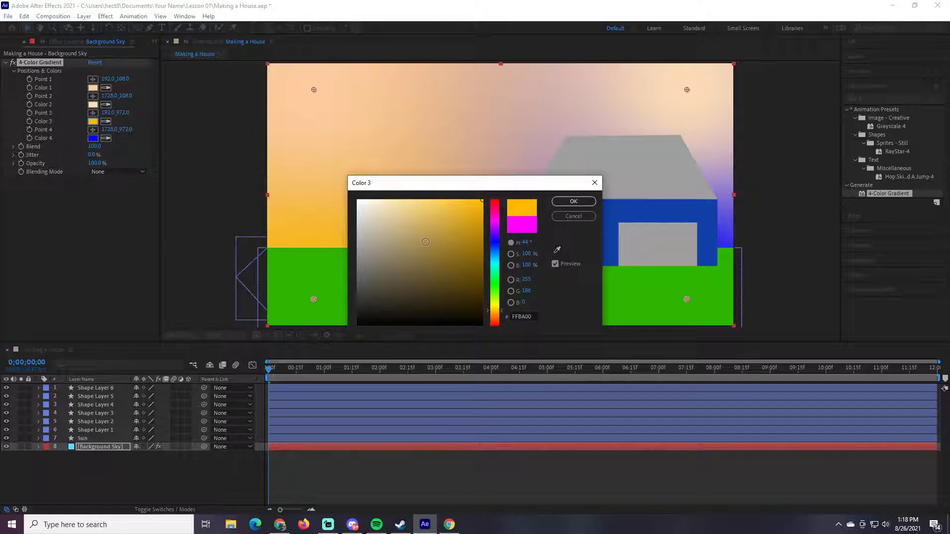
left_click(569, 201)
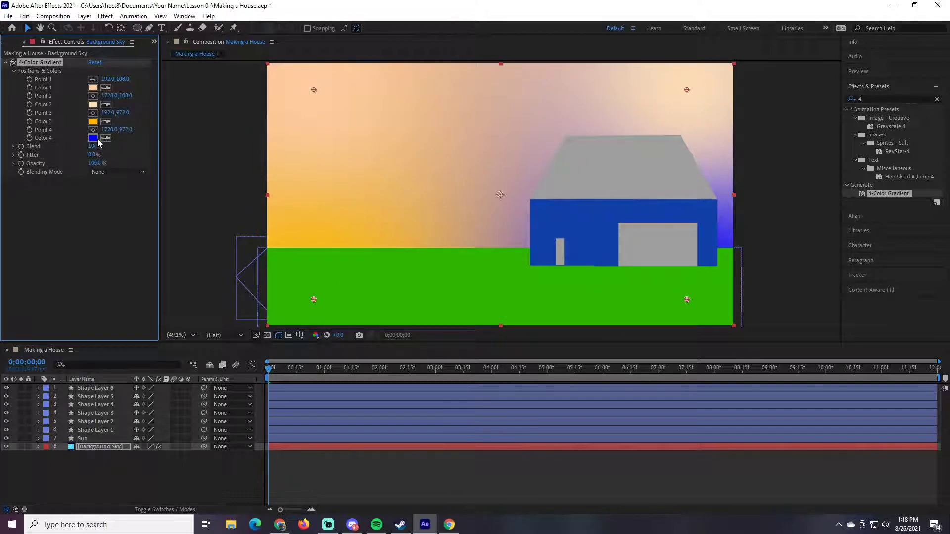
left_click(93, 138)
left_click(497, 306)
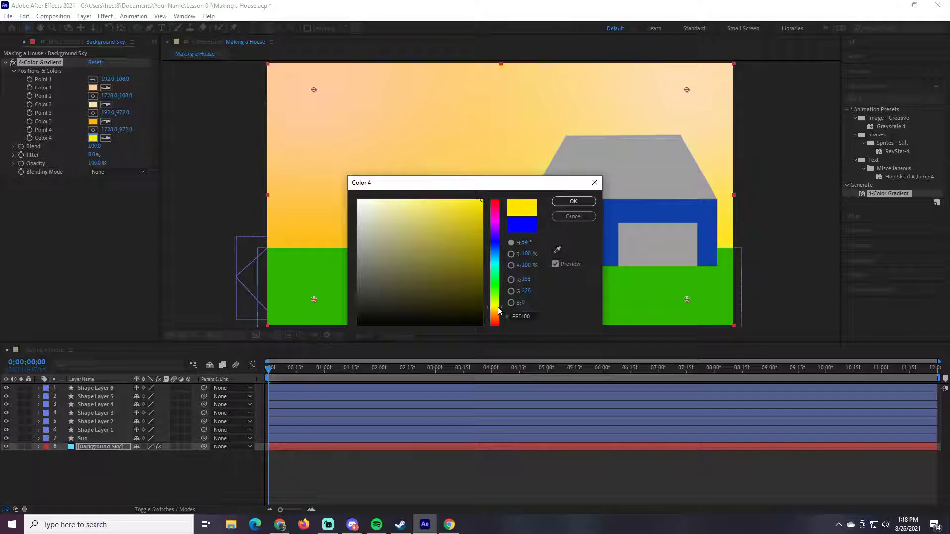
left_click_drag(498, 307, 498, 310)
left_click_drag(474, 215, 453, 204)
left_click(574, 201)
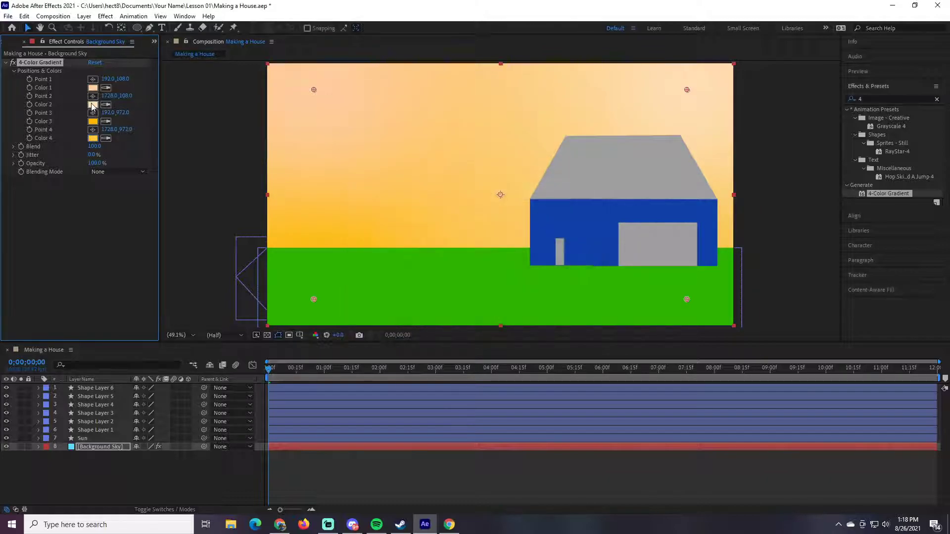
Step: Change Color 2 of the sky gradient to a pale aqua
left_click(93, 104)
left_click(499, 264)
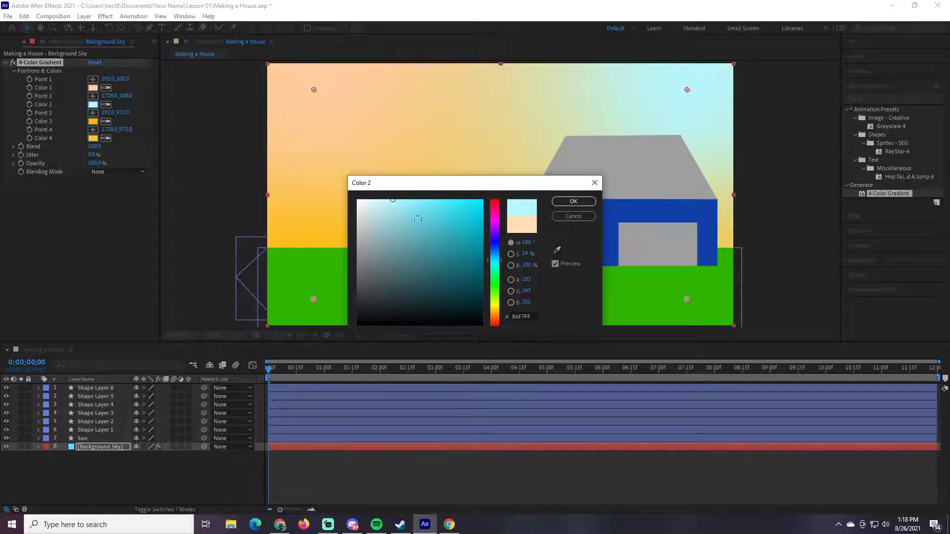
mouse_move(394, 202)
left_mouse_down()
mouse_move(388, 212)
mouse_move(419, 244)
mouse_move(414, 203)
mouse_move(396, 200)
left_mouse_up()
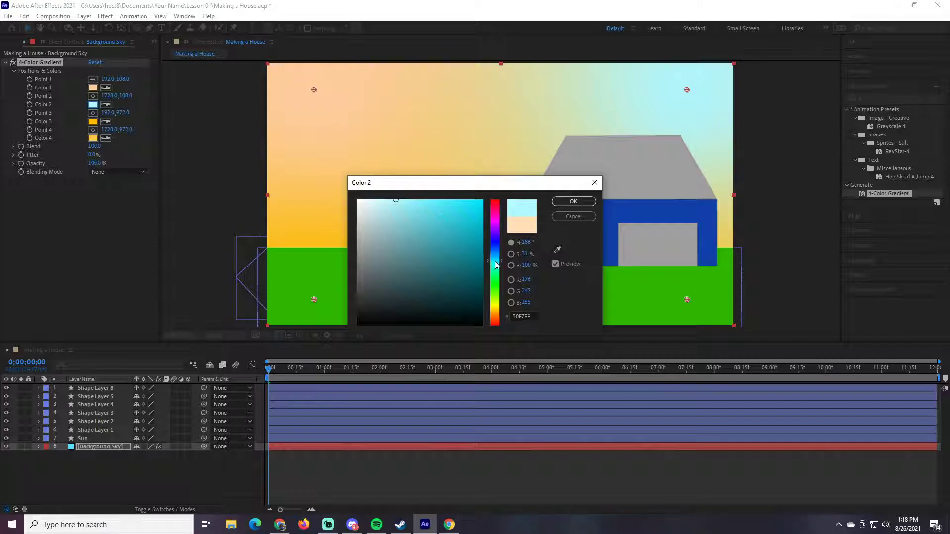
left_click(570, 202)
Step: Change Color 1 of the sky gradient to pale cyan A2F6F5
left_click(94, 89)
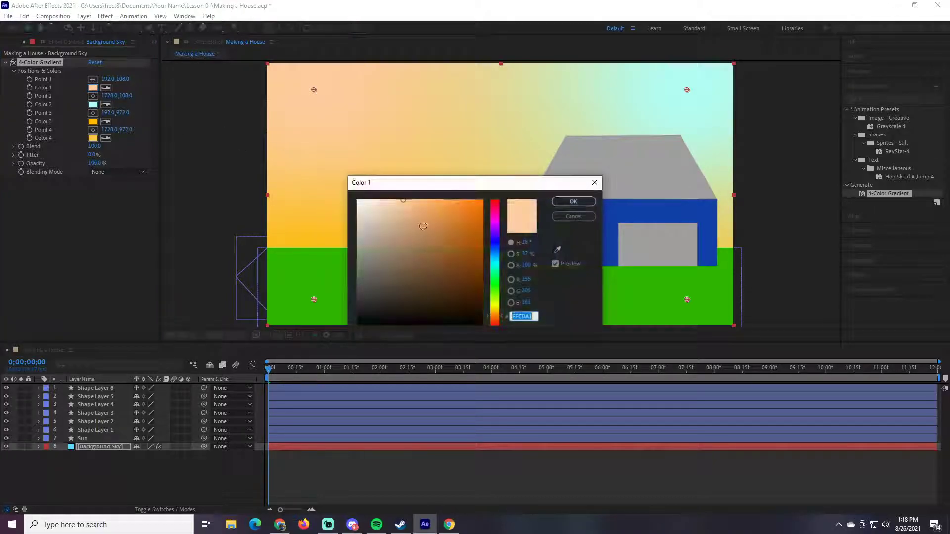
left_click(495, 265)
left_click(400, 204)
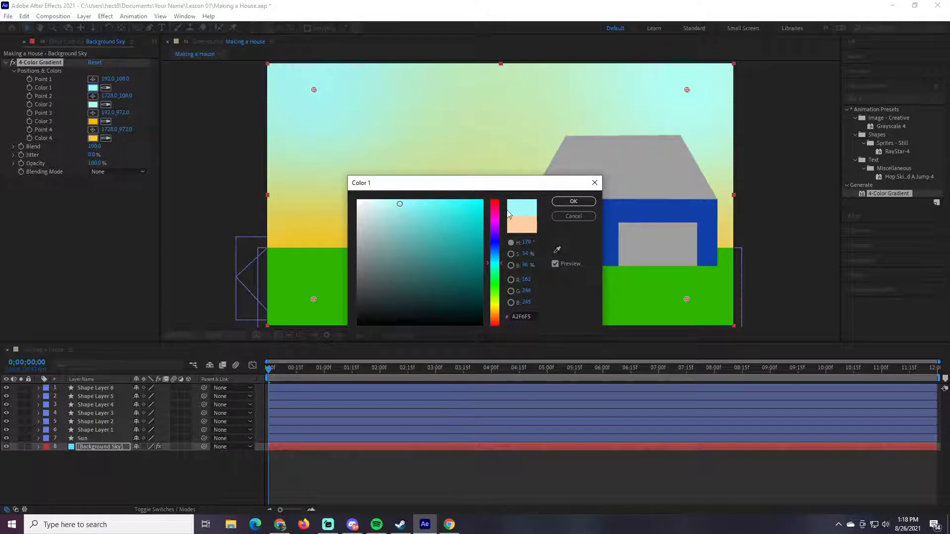
left_click(566, 204)
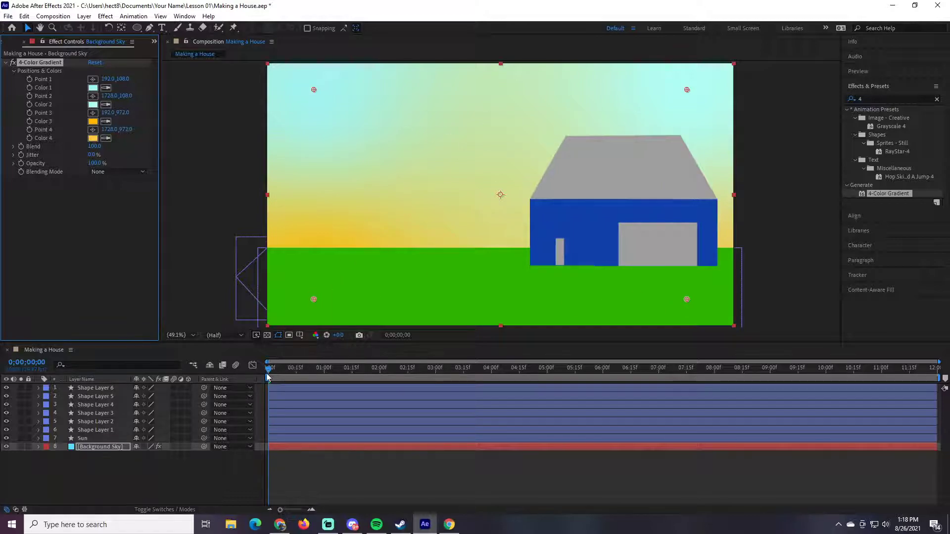
Step: Add keyframes at 0 seconds for Color 1 through Color 4 of the sky gradient
left_click_drag(267, 372, 240, 353)
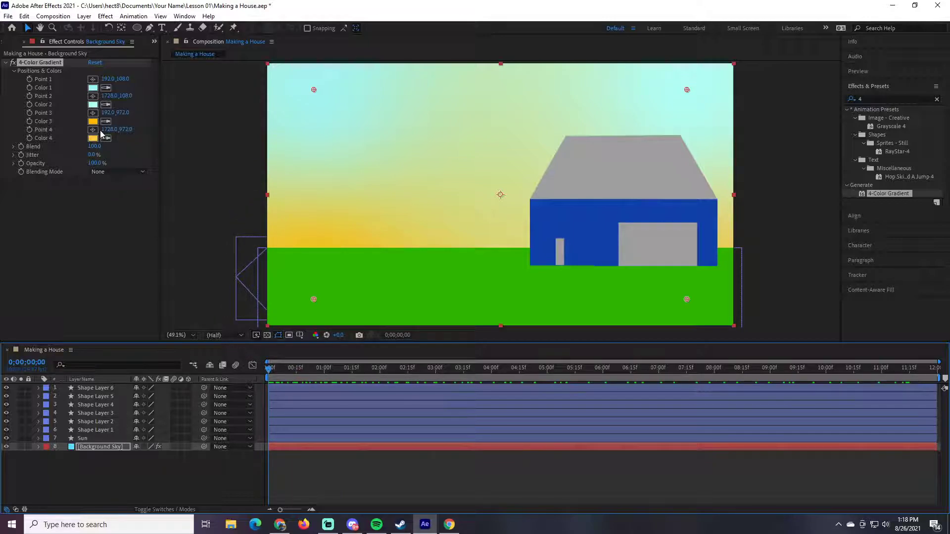
left_click(30, 93)
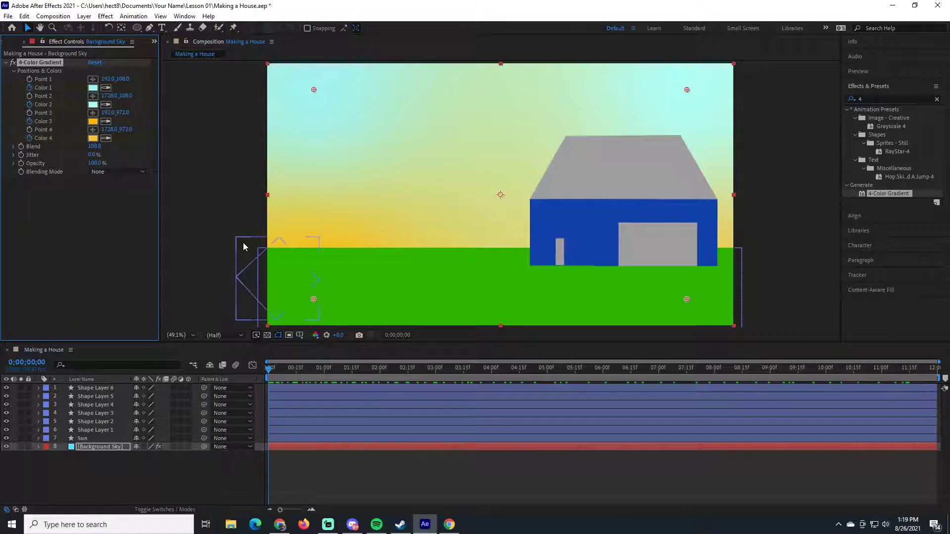
Step: At 0;00;01;19, set Color 4 of the sky gradient to sky blue, about 5ACAF4
left_click_drag(270, 374, 360, 370)
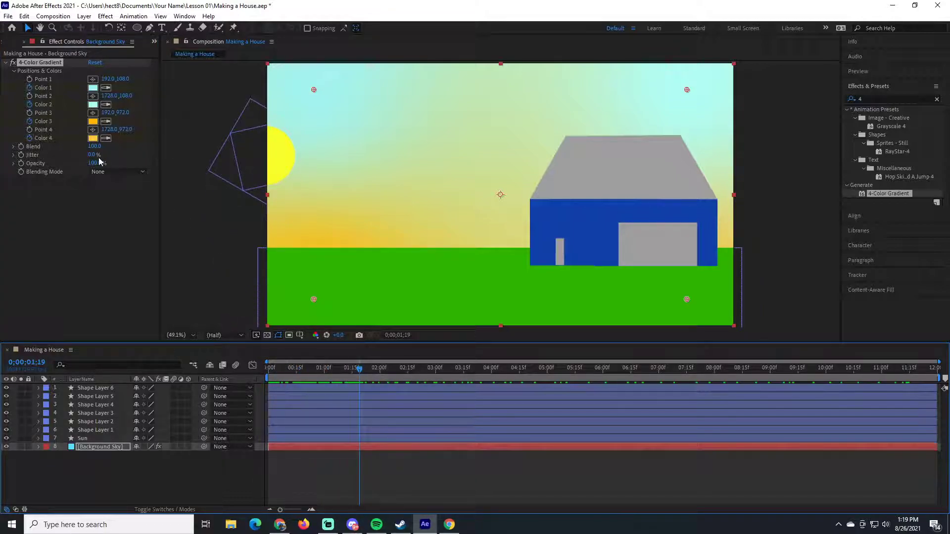
left_click(94, 138)
mouse_move(467, 224)
left_mouse_down()
mouse_move(455, 203)
mouse_move(415, 197)
left_mouse_up()
left_click_drag(501, 267, 505, 261)
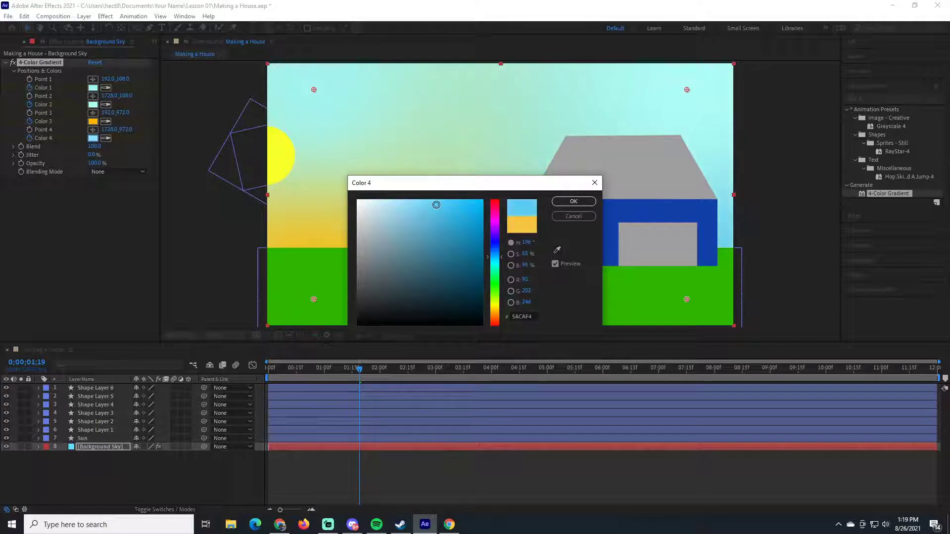
left_click(555, 203)
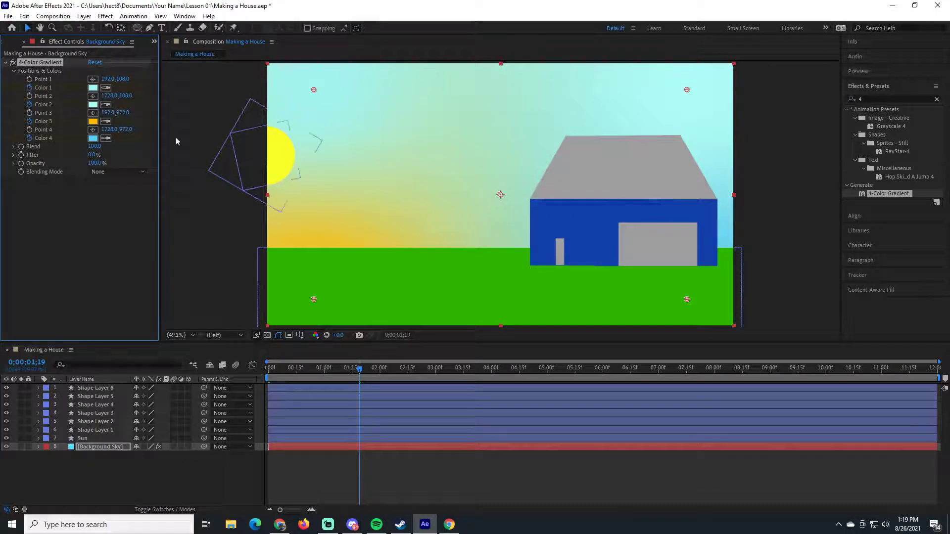
Step: Set Color 3 of the sky gradient to light blue 52D0F9 at 0;00;01;19
left_click(93, 121)
left_click(496, 257)
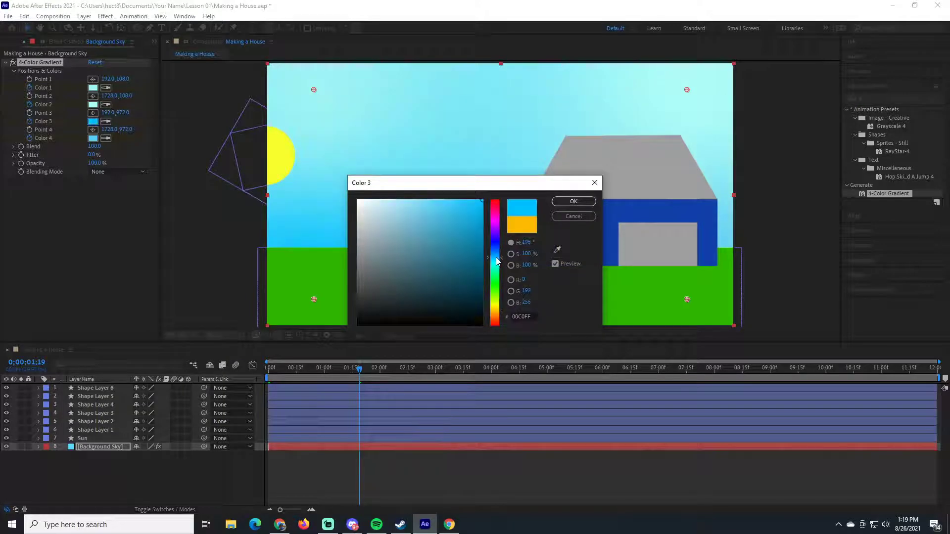
left_click(441, 202)
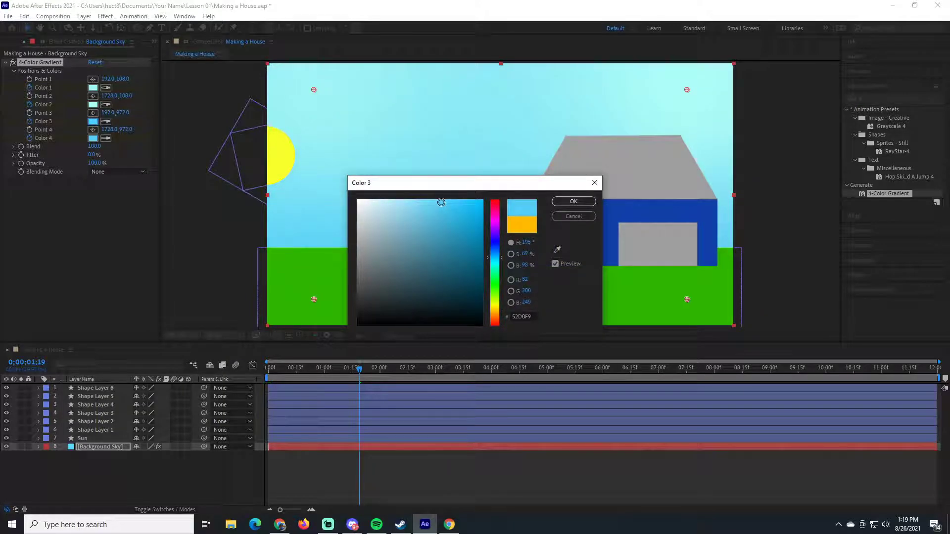
left_click(571, 201)
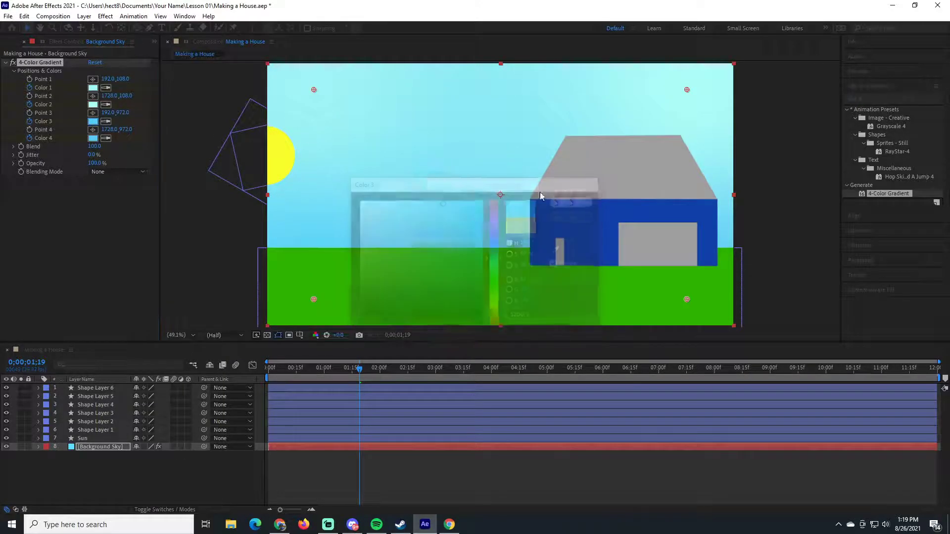
Step: At 0;00;01;19, set Color 2 of the sky gradient to turquoise 52DED2 and Color 1 to a similar turquoise
left_click(93, 105)
left_click(435, 213)
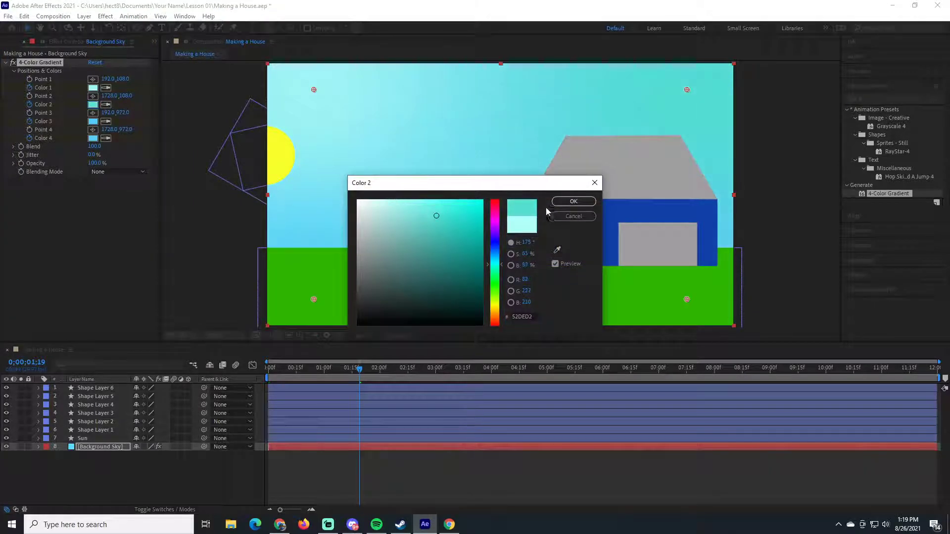
left_click(574, 201)
left_click(93, 88)
left_click(450, 215)
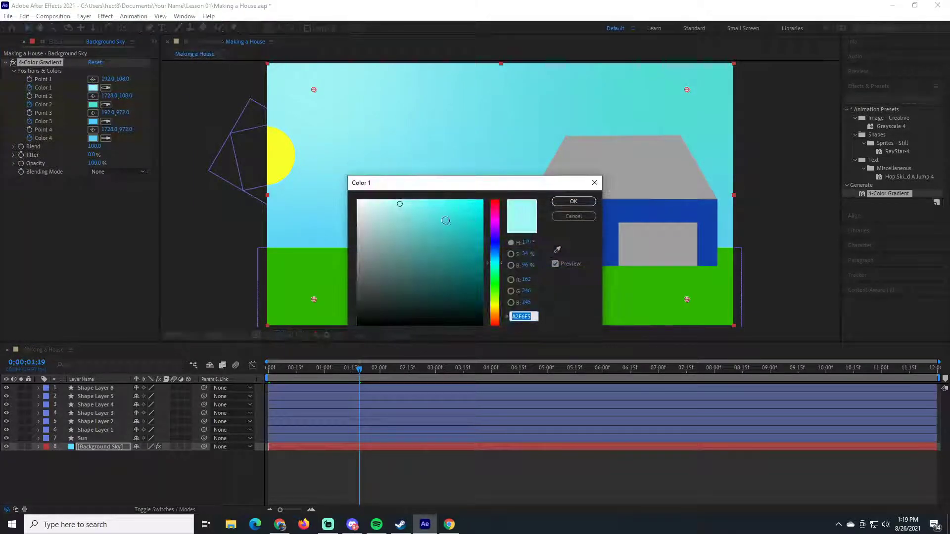
left_click(568, 205)
Step: At 0;00;08;27, set Color 1 of the sky gradient to yellow, about DFDD3A, and Color 2 to yellow-green B5DE52
left_click_drag(360, 369, 764, 370)
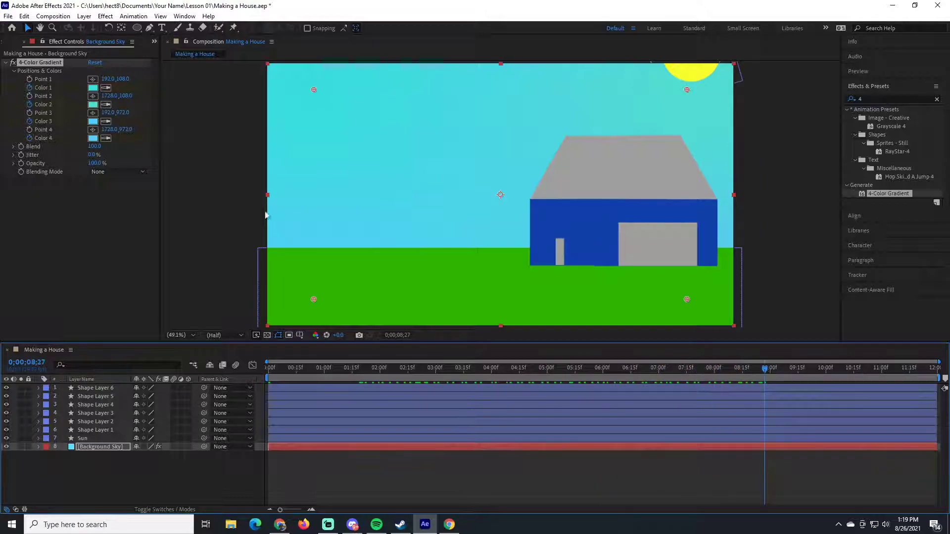
left_click(93, 88)
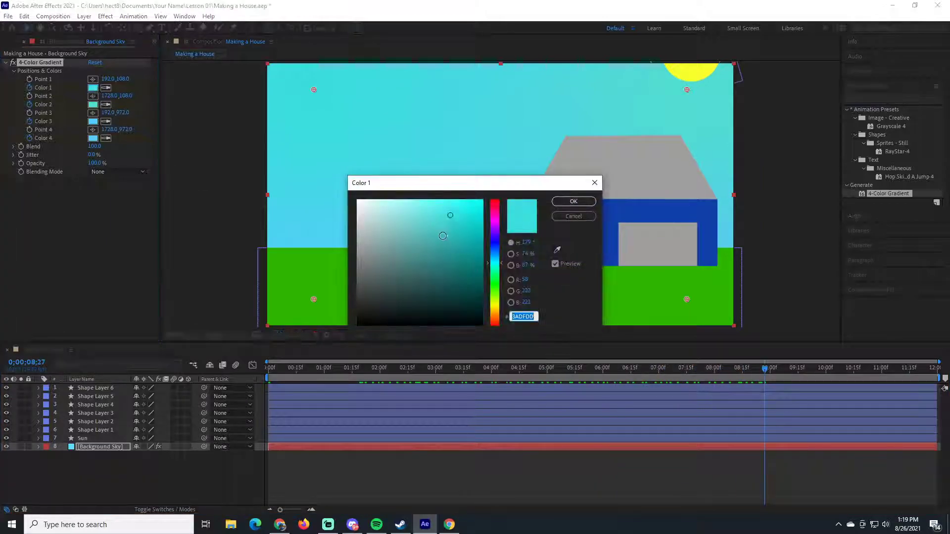
left_click(500, 301)
left_click_drag(500, 300, 500, 305)
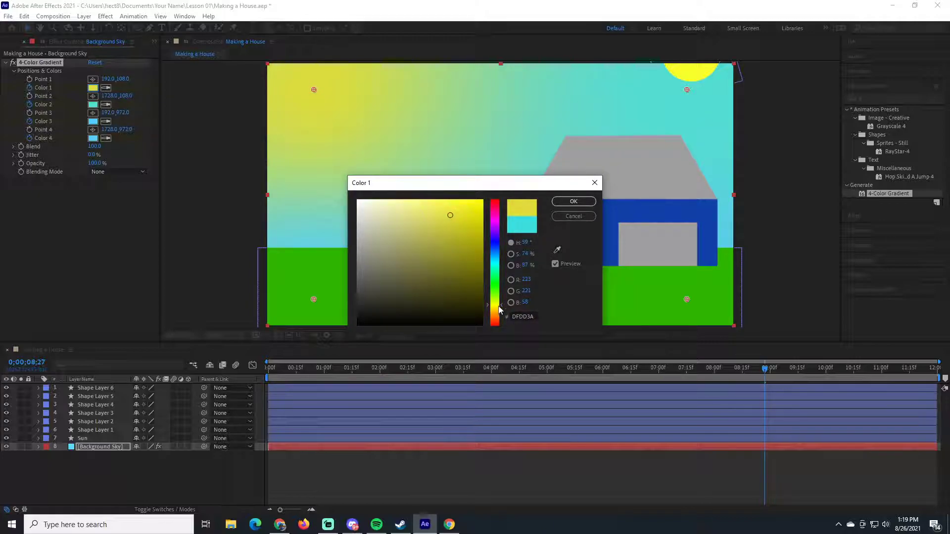
left_click(573, 201)
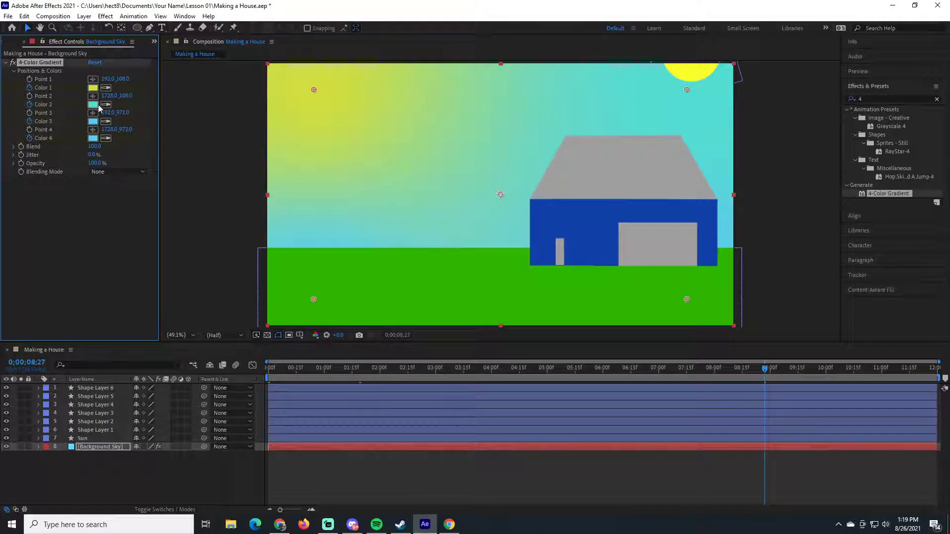
left_click(93, 104)
left_click(498, 300)
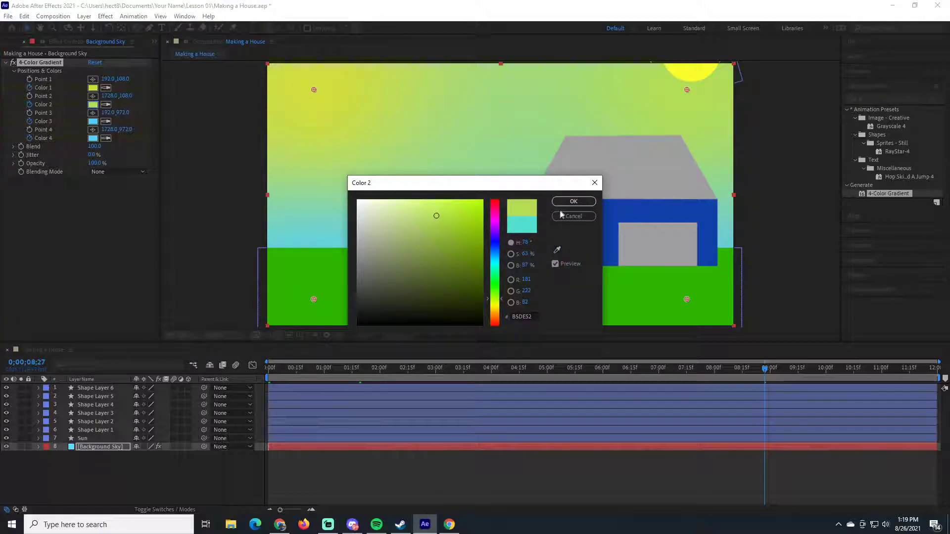
left_click(574, 201)
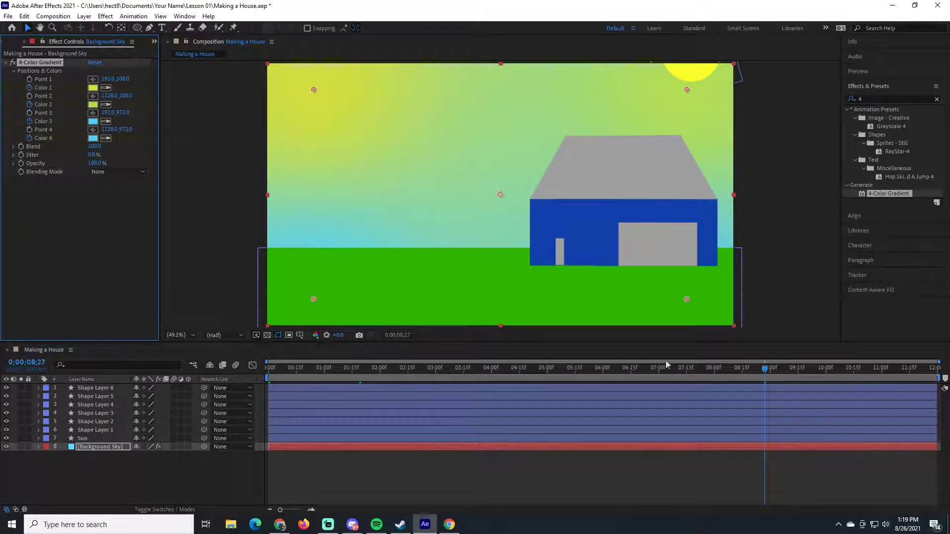
Step: At 0;00;10;09, set Color 1 of the sky gradient to light orange DFA73A and Color 2 to a muted yellow
left_click_drag(765, 367, 842, 371)
left_click(107, 98)
left_click(93, 88)
left_click_drag(500, 305, 504, 317)
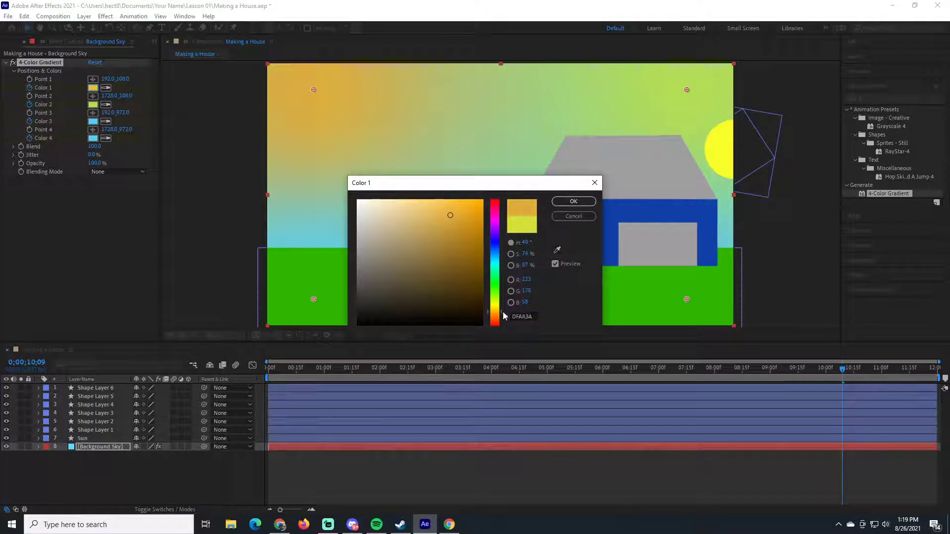
left_click(563, 202)
left_click(92, 105)
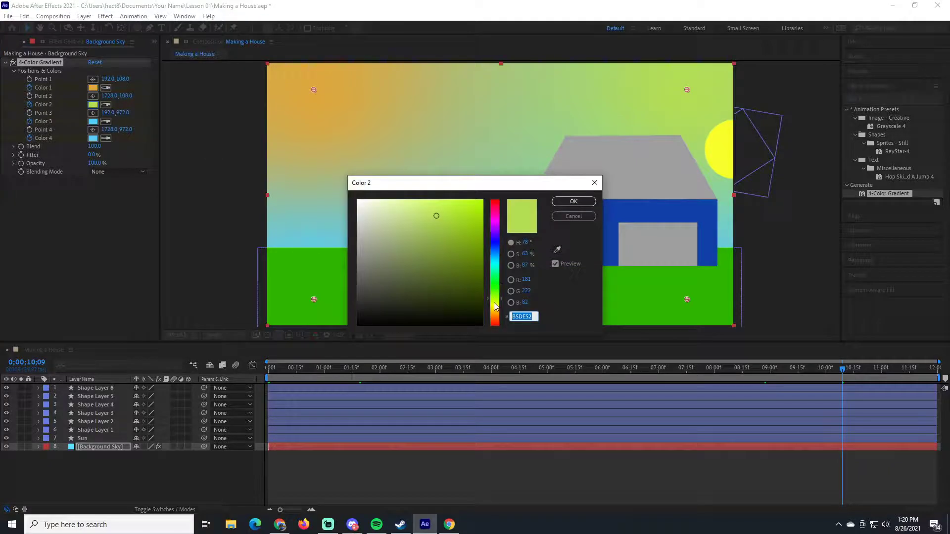
left_click_drag(494, 306, 498, 310)
left_click(584, 203)
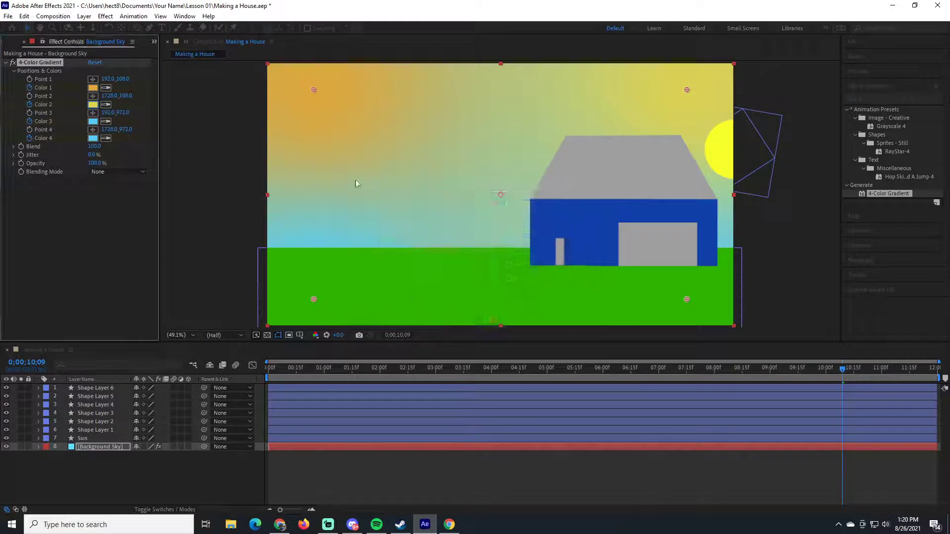
Step: Set Color 3 of the sky gradient to bright yellow and Color 4 to yellow E4F459 at 0;00;10;09
left_click(93, 121)
left_click(495, 307)
left_click(565, 205)
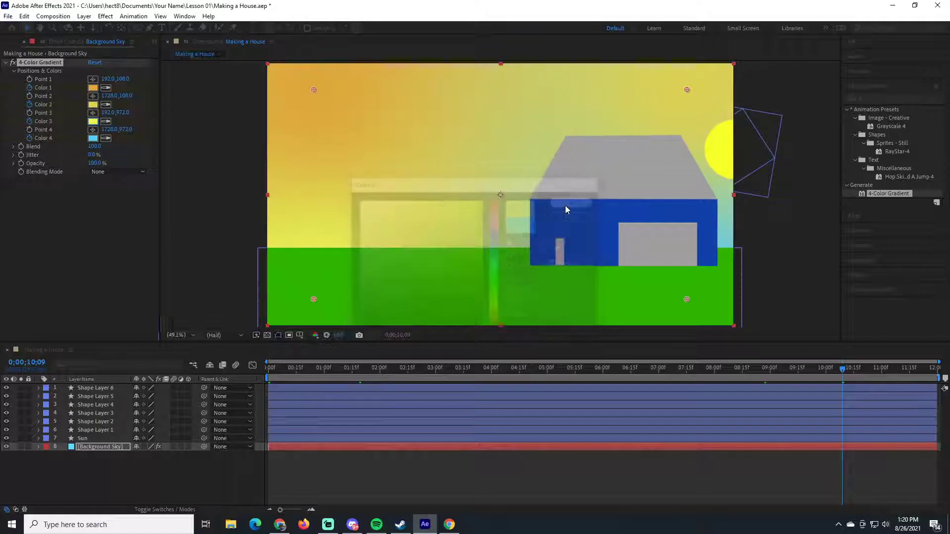
left_click(92, 138)
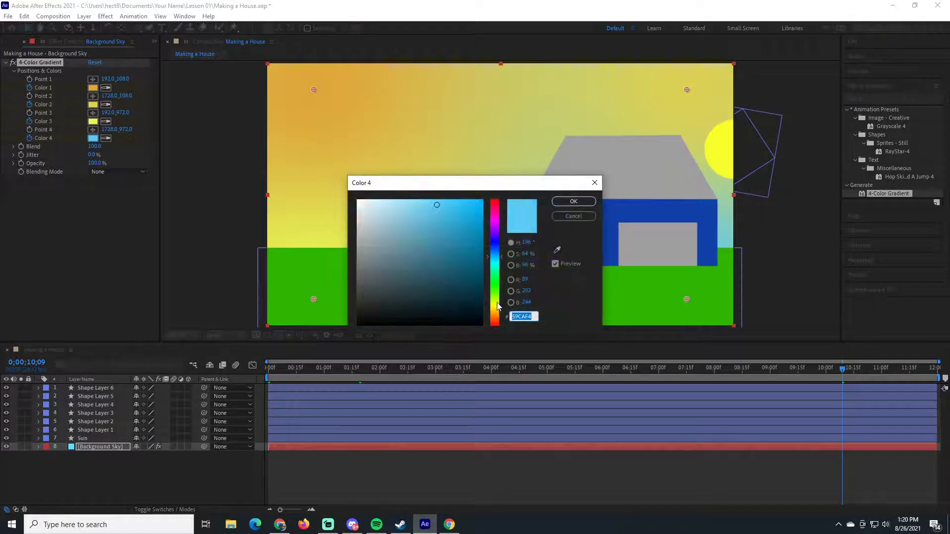
left_click(496, 303)
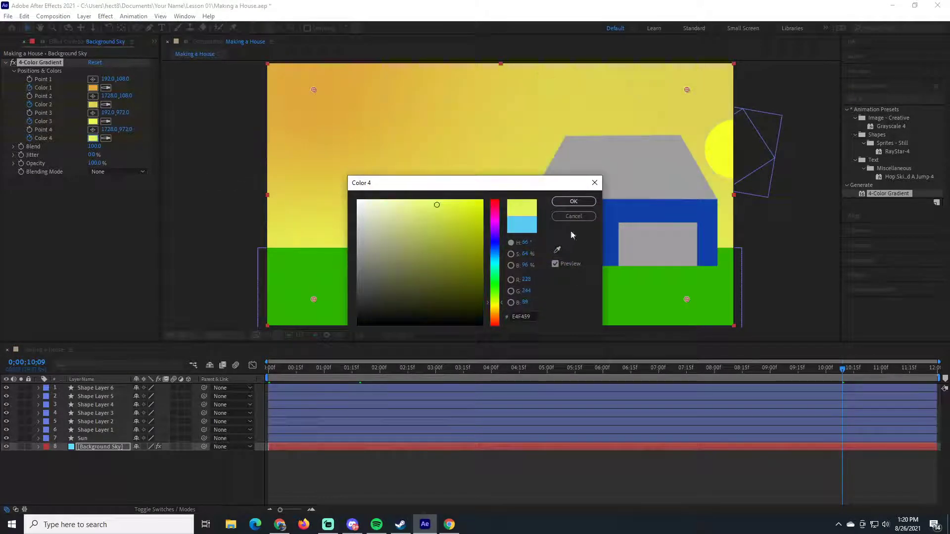
left_click(574, 202)
Step: At 0;00;11;29, set Color 1 of the sky gradient to deep orange E7820A and Color 2 to light orange
left_click_drag(843, 371, 944, 386)
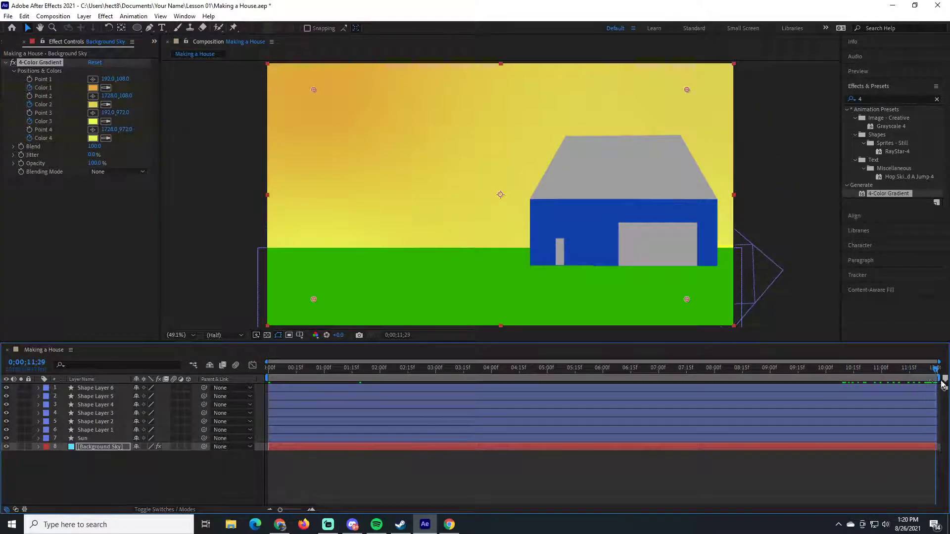
left_click(93, 87)
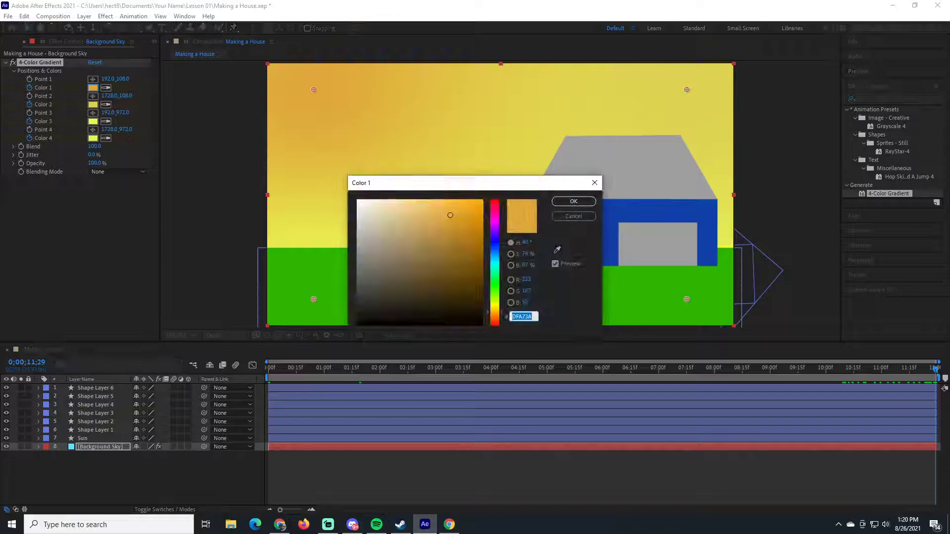
left_click_drag(469, 231, 478, 212)
left_click_drag(499, 313, 503, 318)
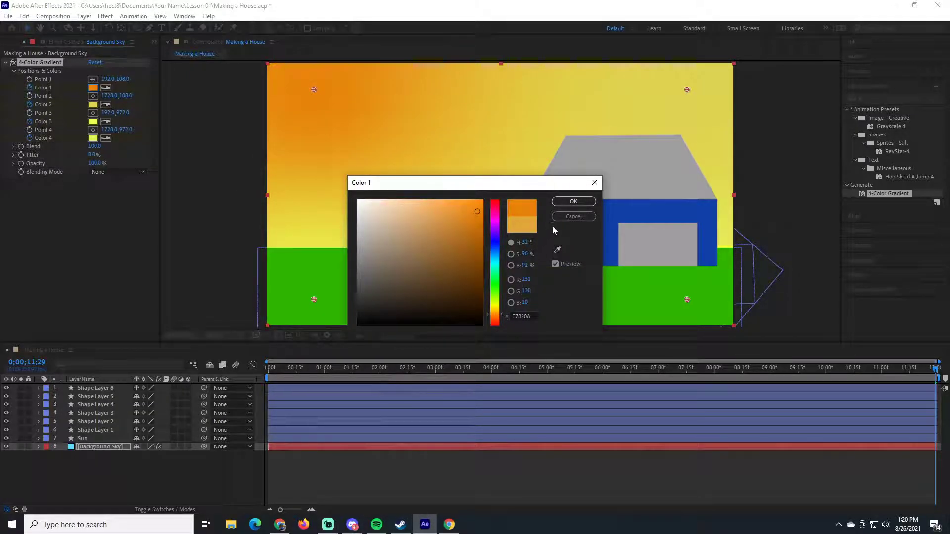
left_click(573, 201)
left_click(93, 104)
left_click_drag(487, 319, 495, 315)
left_click(573, 201)
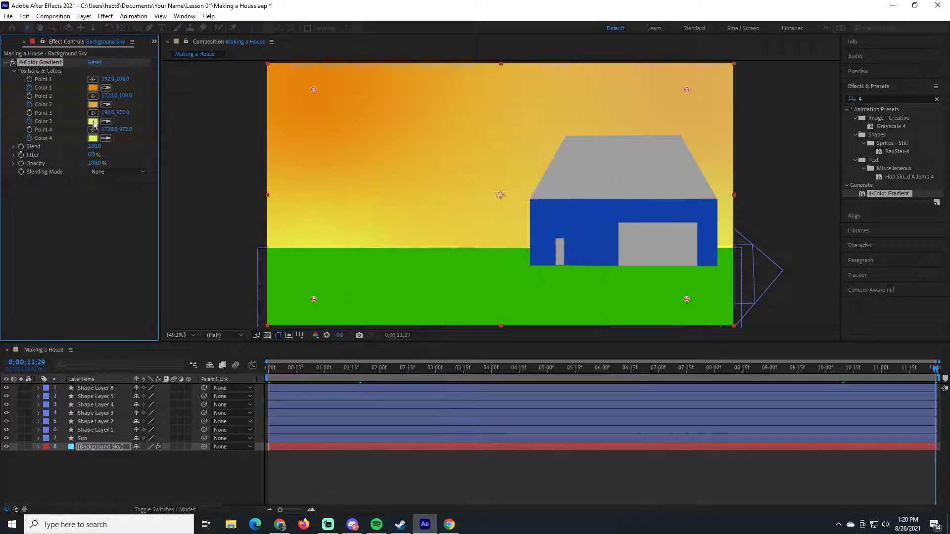
Step: Set Color 3 and Color 4 of the sky gradient to light orange at 0;00;11;29
left_click(92, 121)
mouse_move(495, 308)
left_mouse_down()
mouse_move(504, 309)
mouse_move(498, 320)
left_mouse_up()
left_click(573, 201)
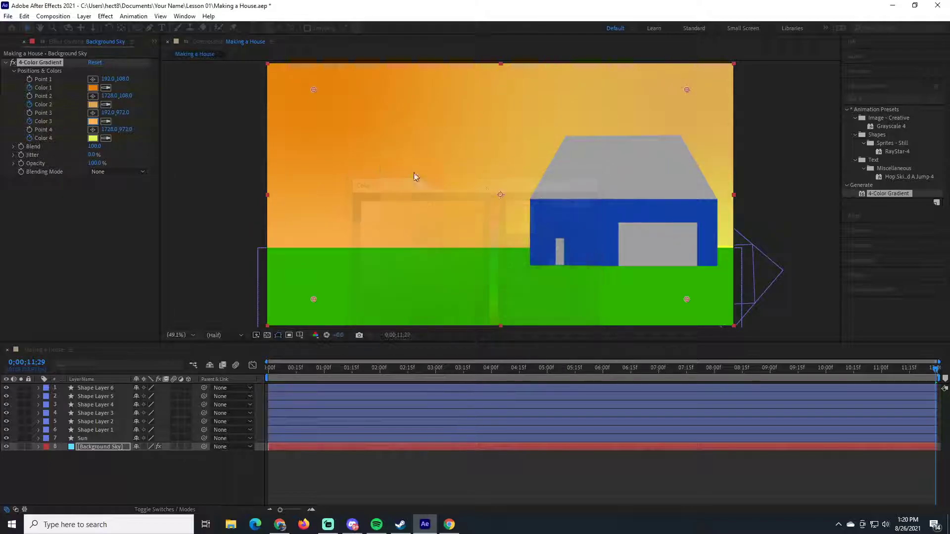
left_click(93, 138)
left_click_drag(499, 319, 496, 313)
left_click(573, 202)
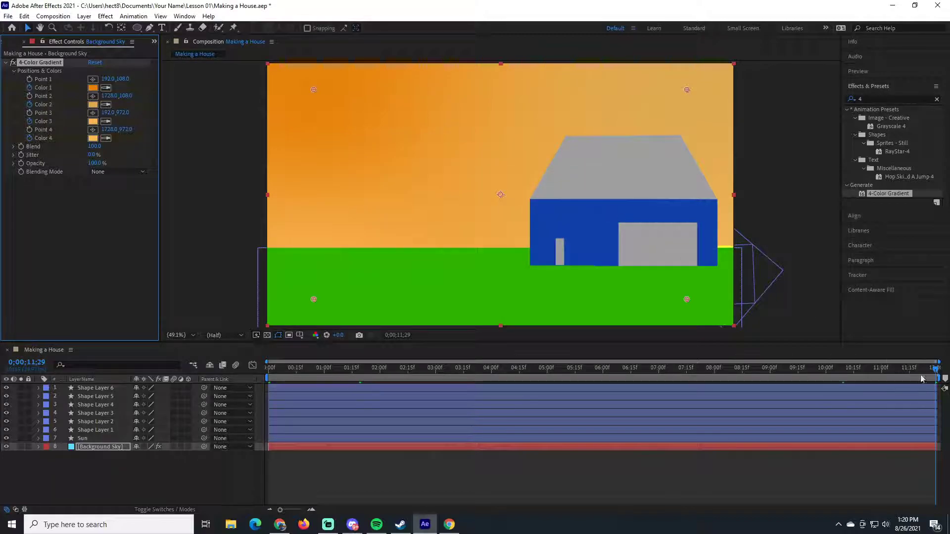
Step: Preview the sun and sky animation from the start of the composition, then return to 0 seconds
left_click_drag(935, 372, 423, 369)
key("Home")
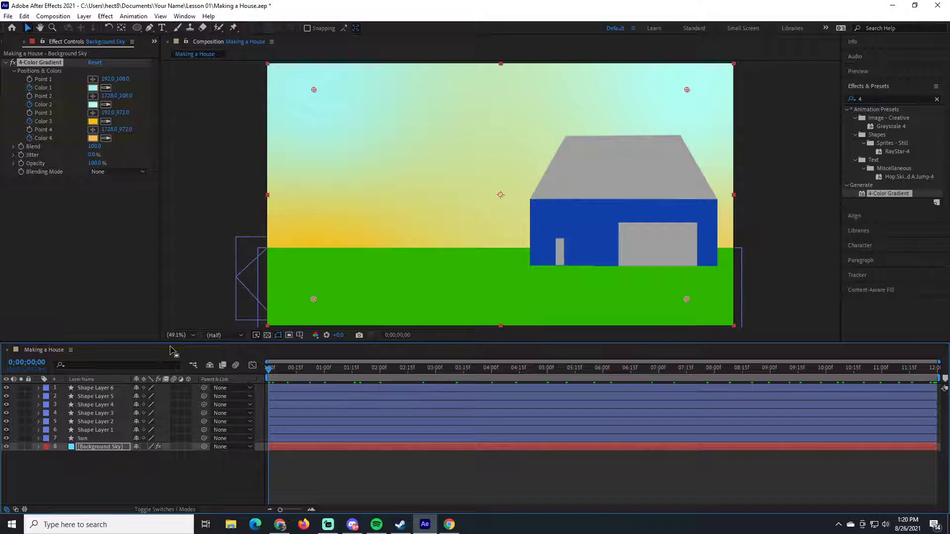
key("space")
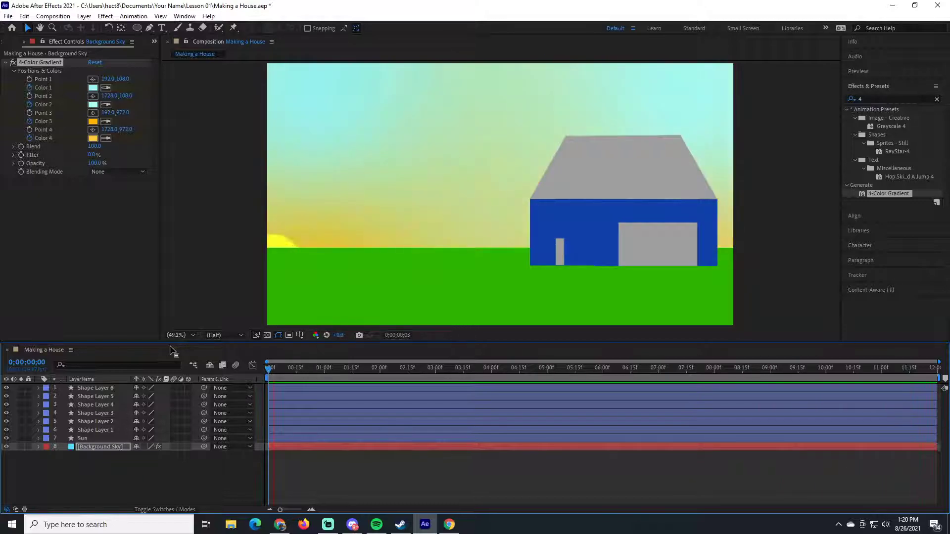
left_click_drag(285, 372, 246, 387)
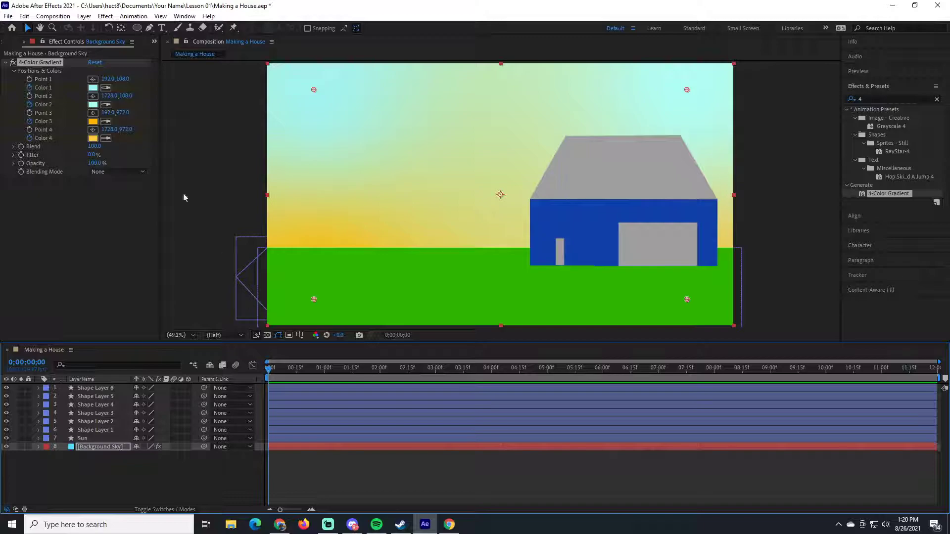
Step: Save the project and send the Making a House composition to the Adobe Media Encoder queue
left_click(9, 16)
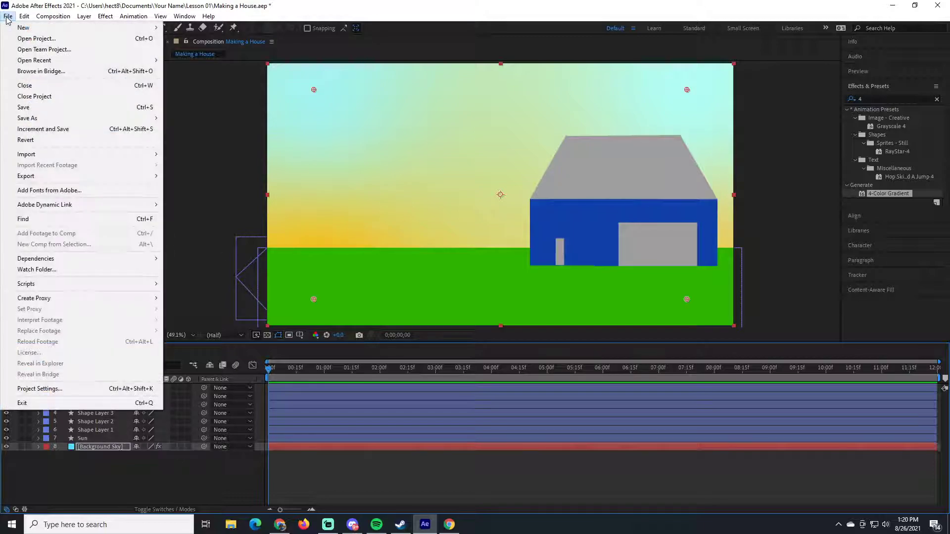
left_click(34, 108)
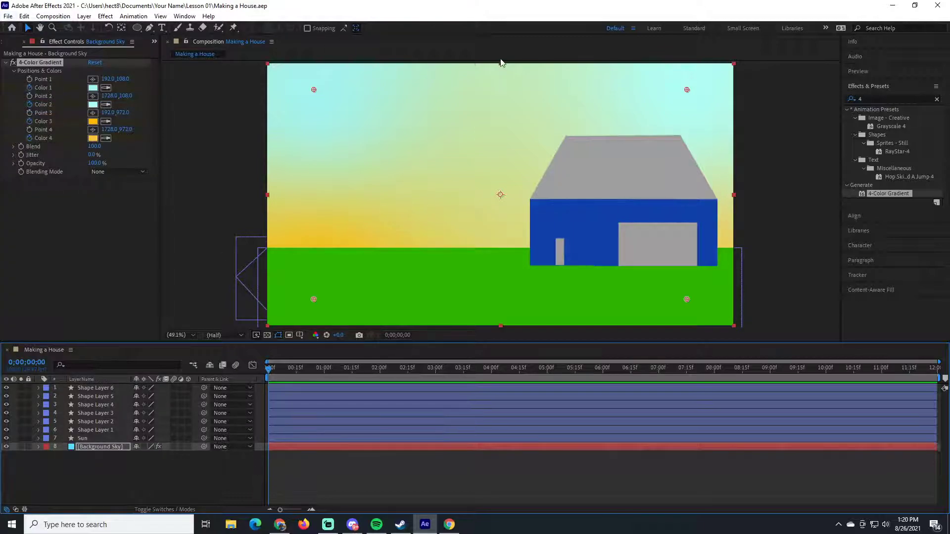
left_click(9, 16)
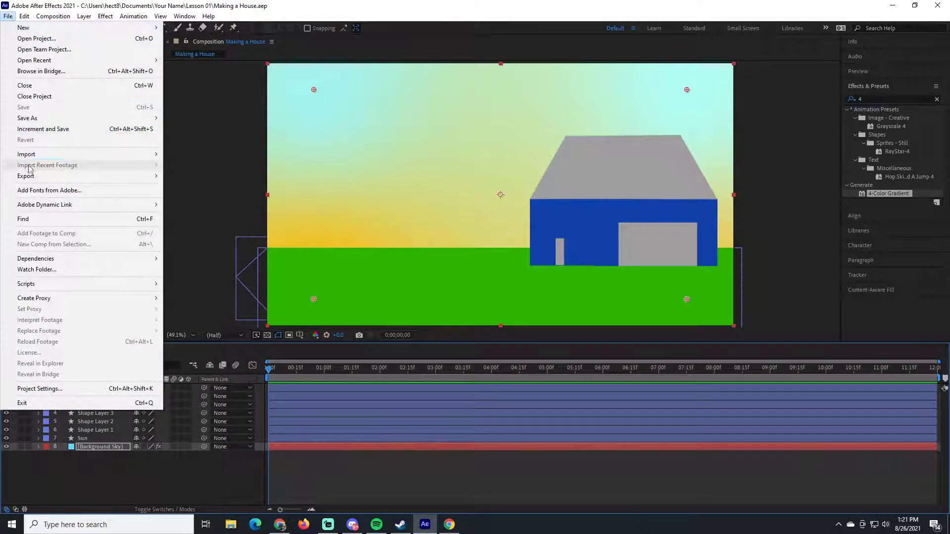
mouse_move(41, 177)
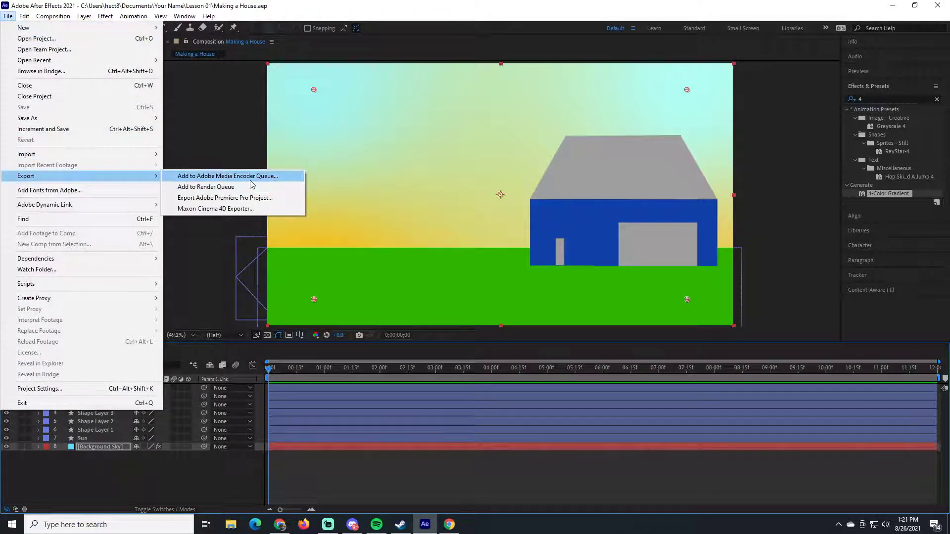
key("Escape")
key("Escape")
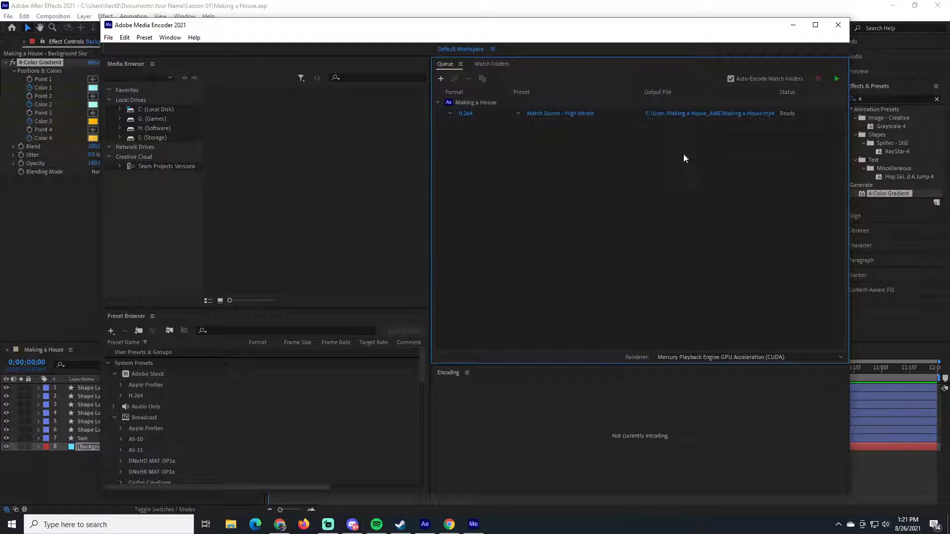
Step: Set the output file to Making a House.mp4 in the Lesson 01 folder and start encoding the queue
left_click(707, 115)
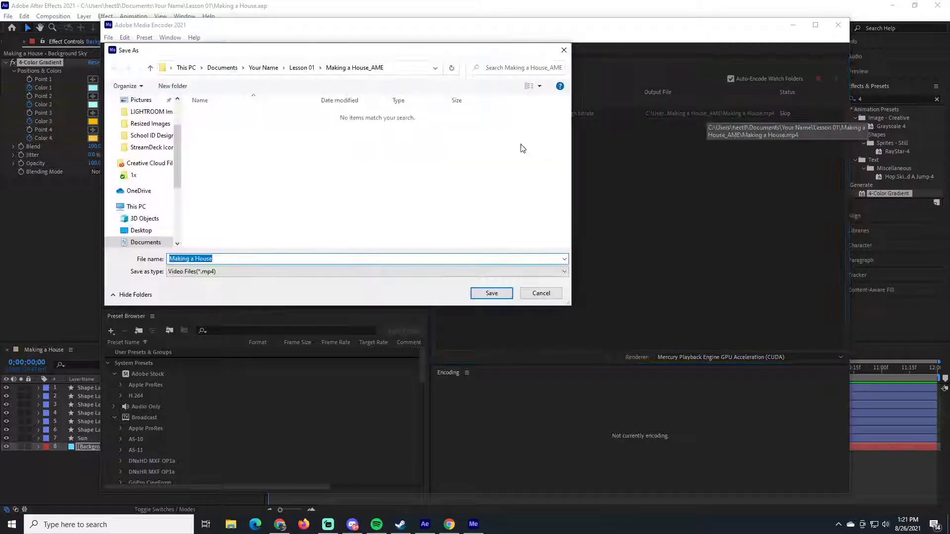
left_click(231, 68)
double_click(399, 168)
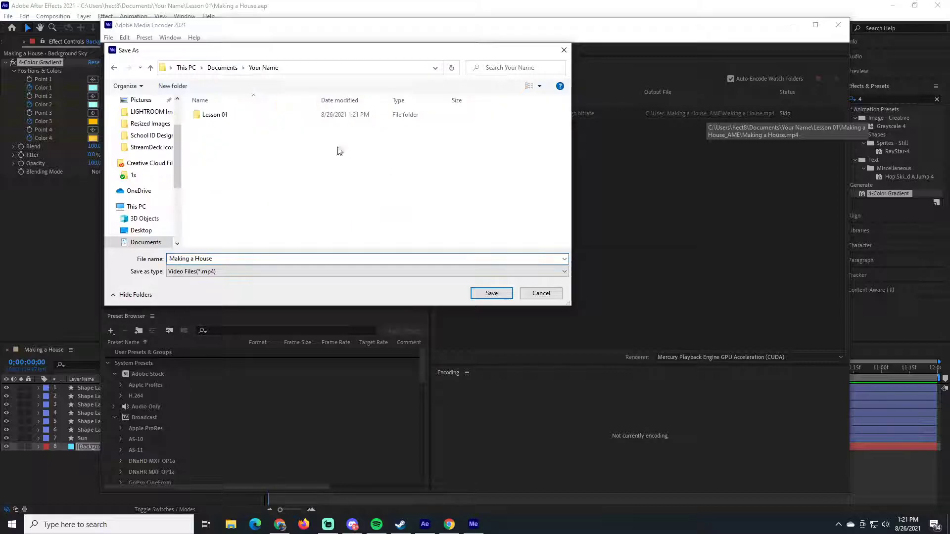
double_click(229, 115)
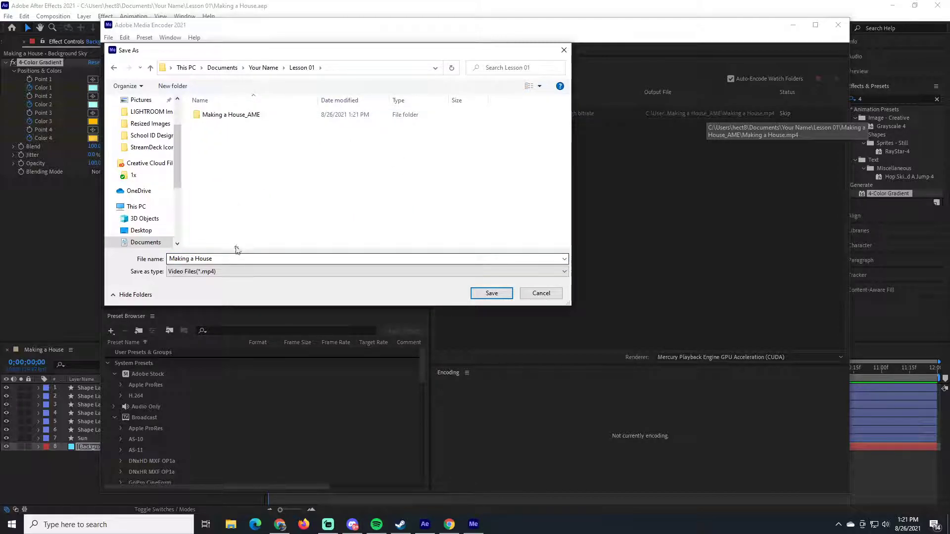
left_click(235, 257)
left_click(489, 294)
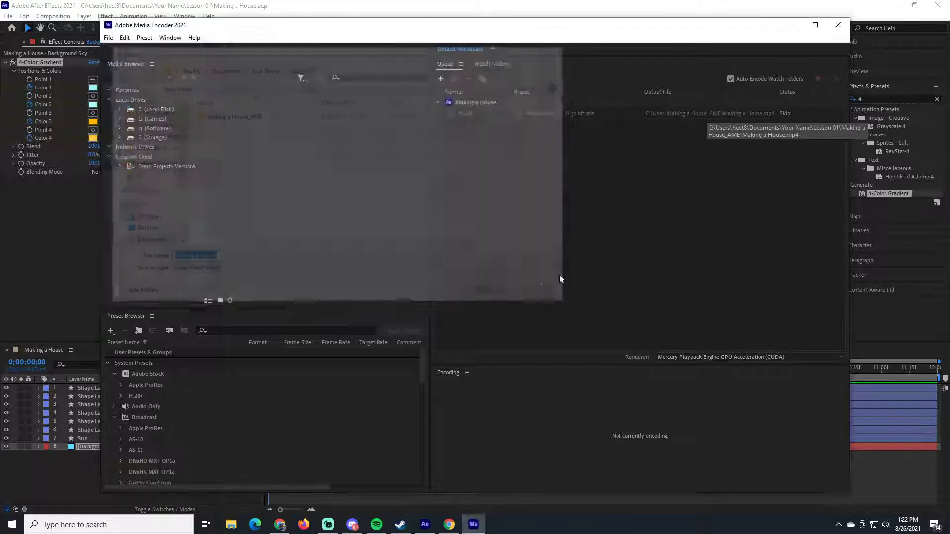
left_click(835, 77)
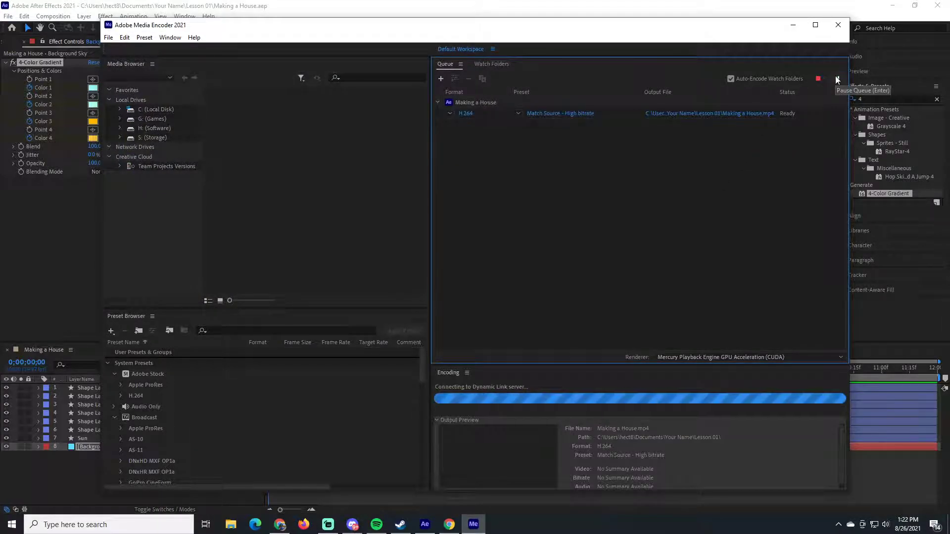